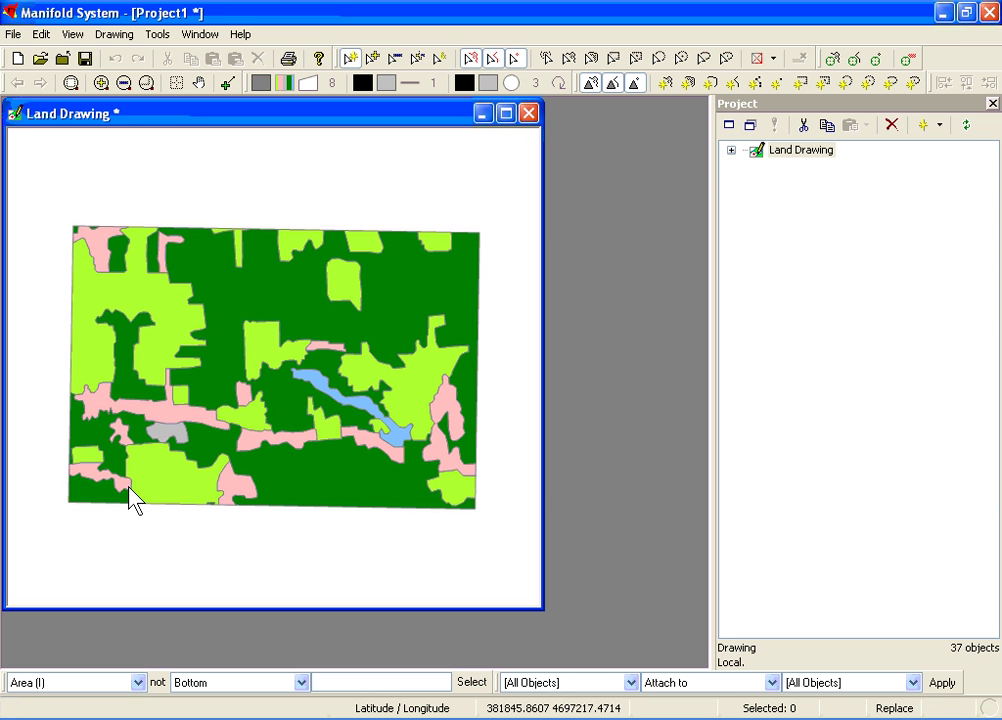
Set the Land Drawing's current projection to Universal Transverse Mercator Zone 18 (N)
left_click(764, 148)
right_click(764, 148)
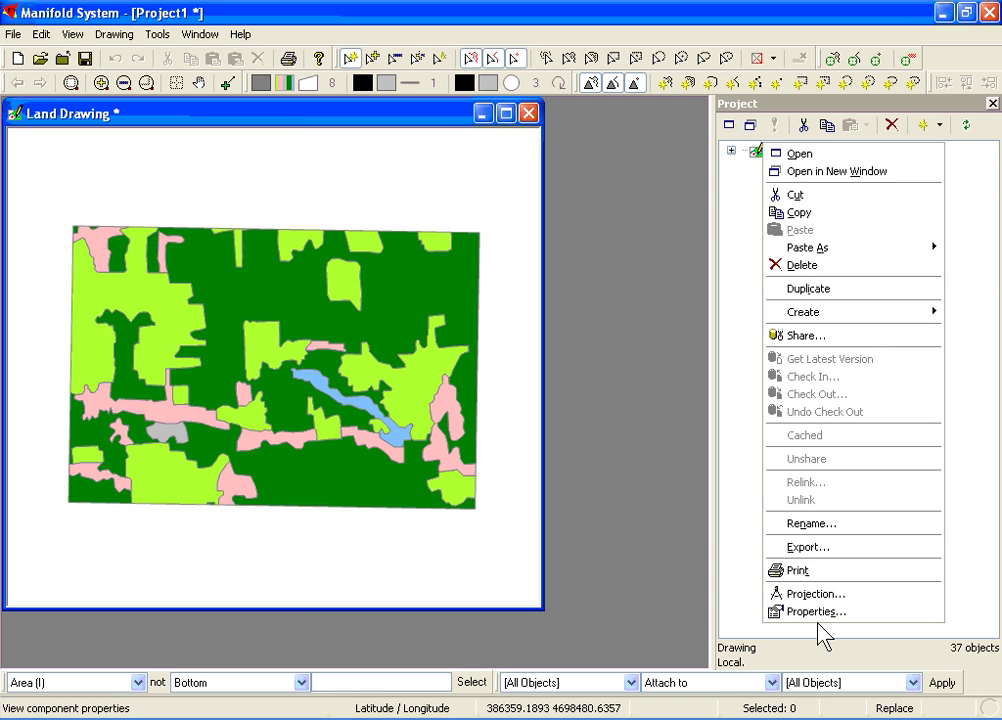
left_click(811, 594)
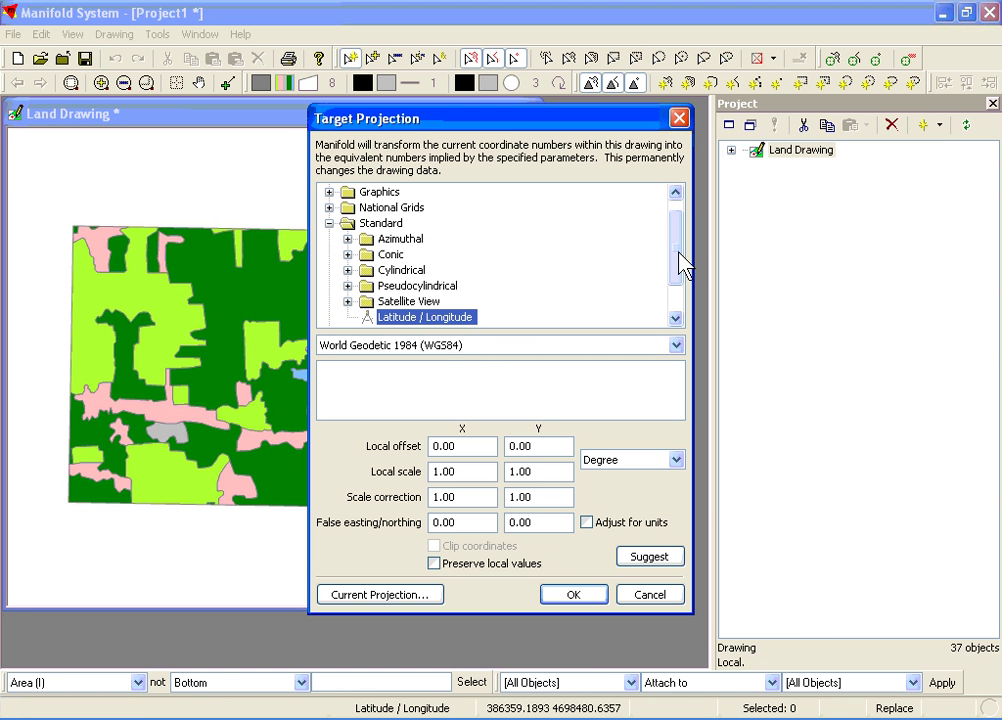
left_click(410, 592)
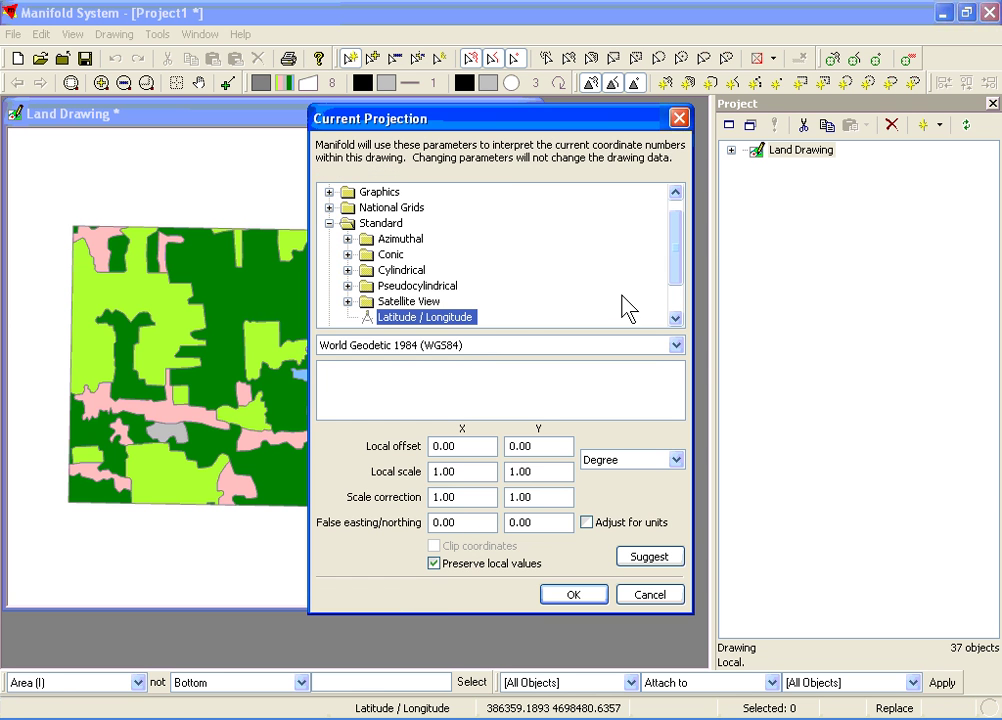
scroll(672, 290, "down", 1)
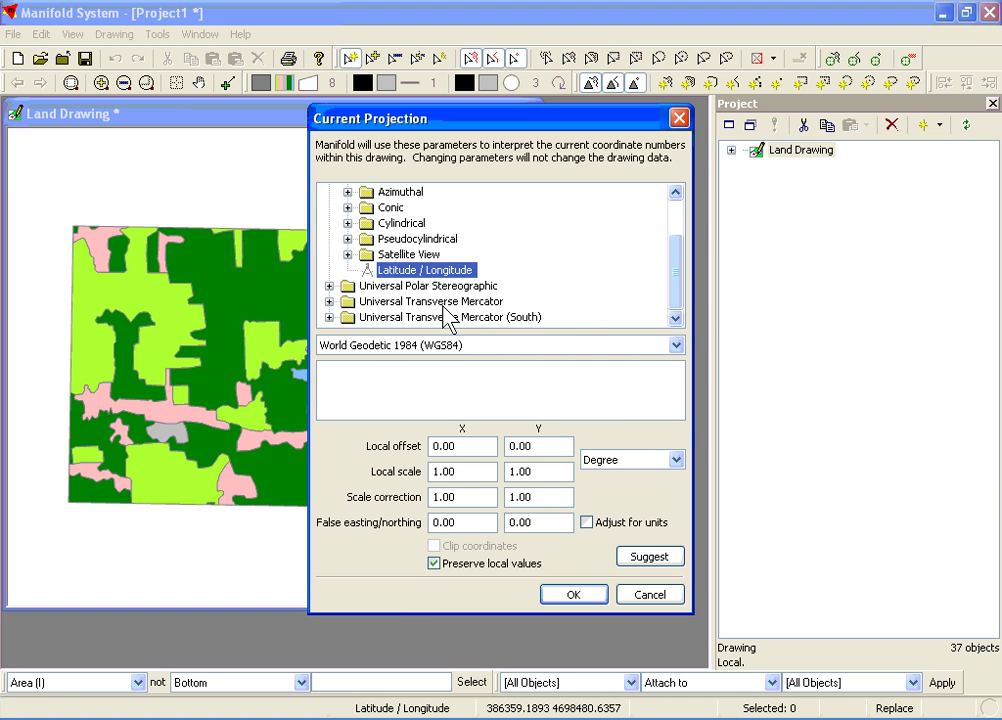
double_click(444, 302)
left_click(676, 298)
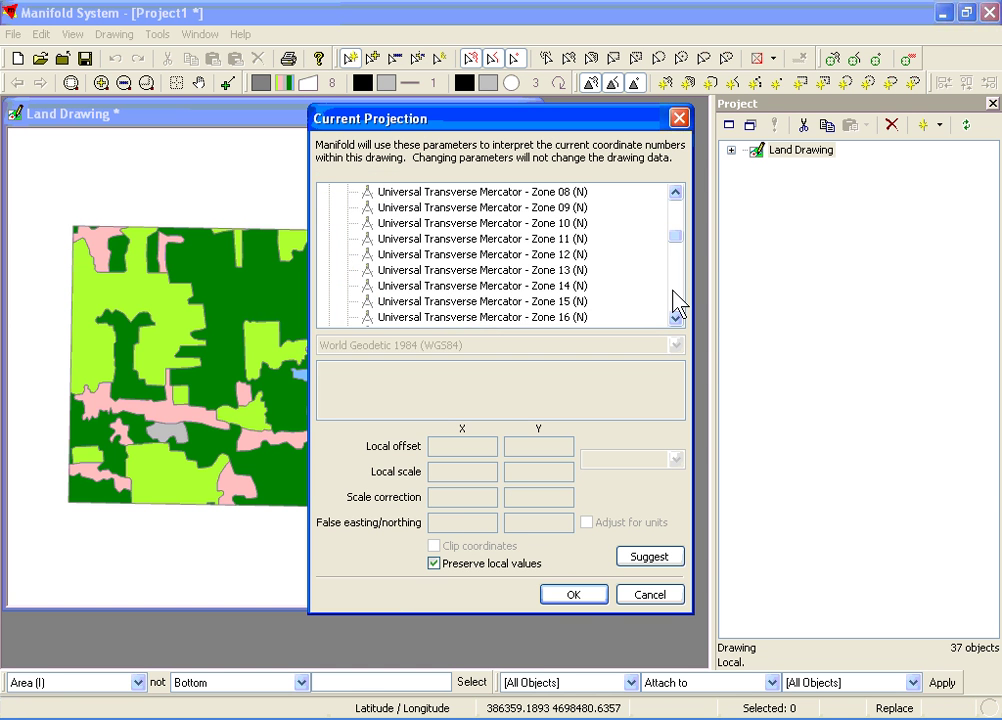
left_click(676, 318)
left_click(676, 318)
left_click(590, 320)
Choose the North American 1927 (mean for CONUS) datum and confirm the projection
left_click(610, 346)
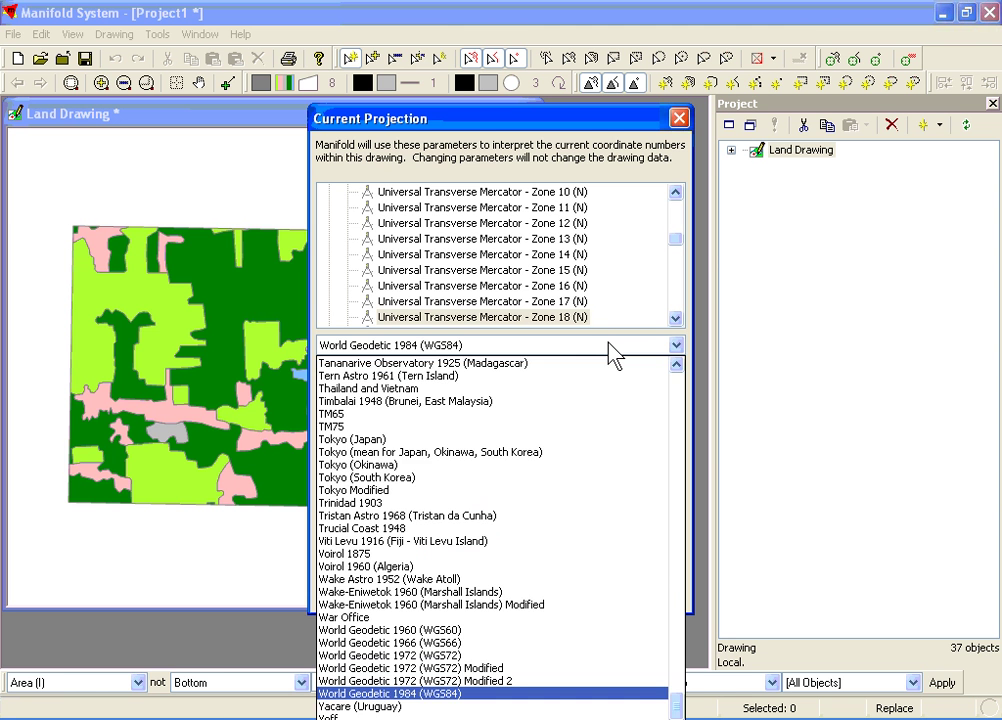
key("n")
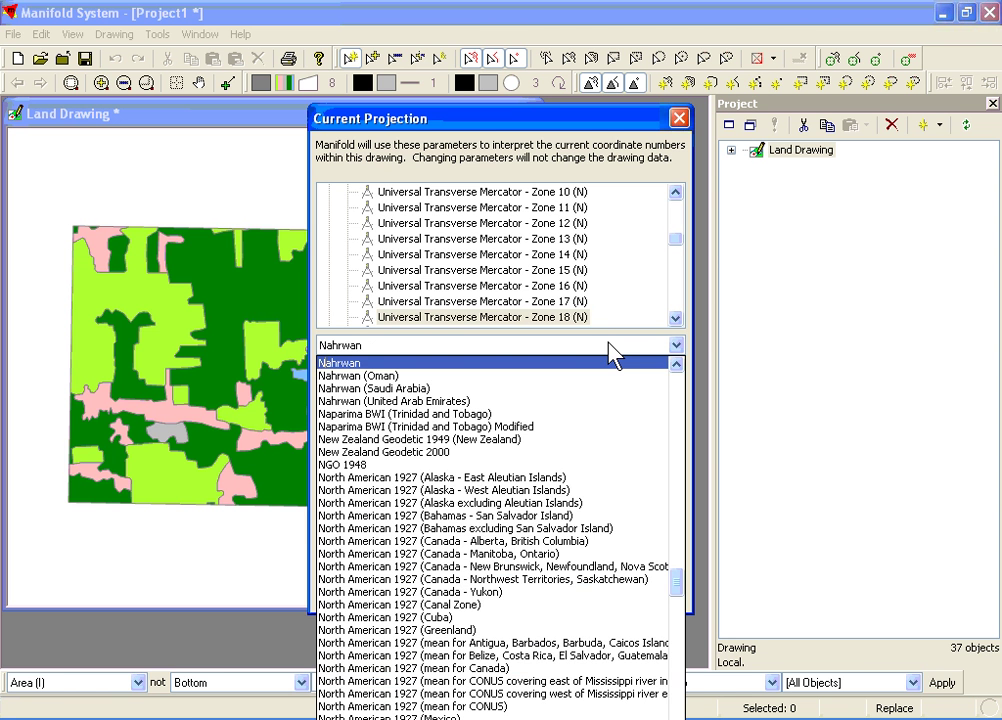
left_click(563, 706)
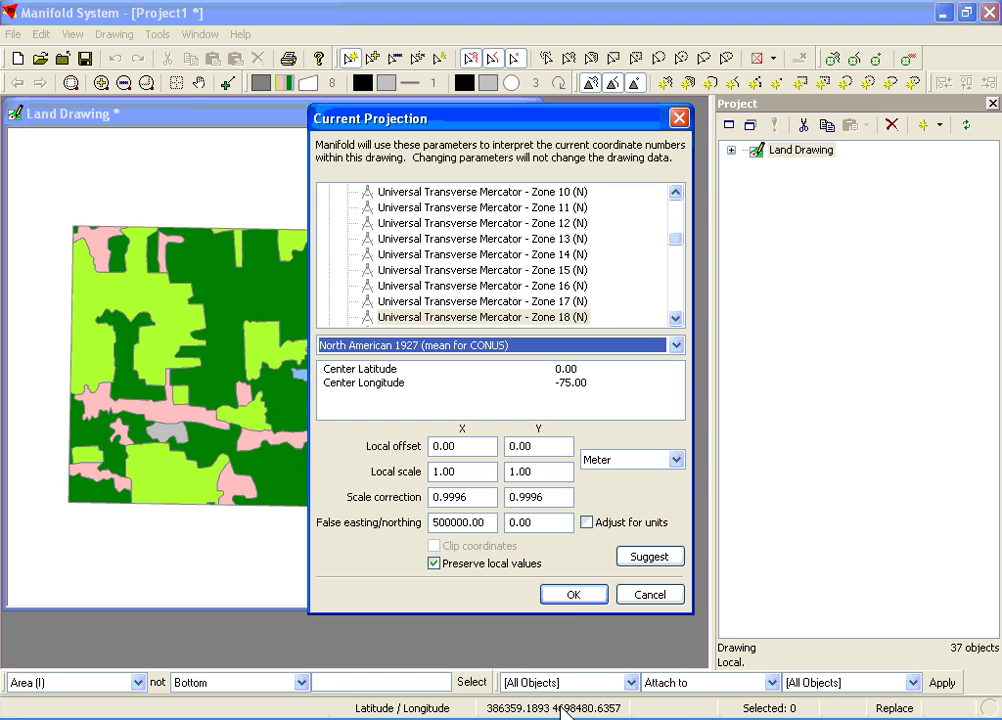
left_click(570, 596)
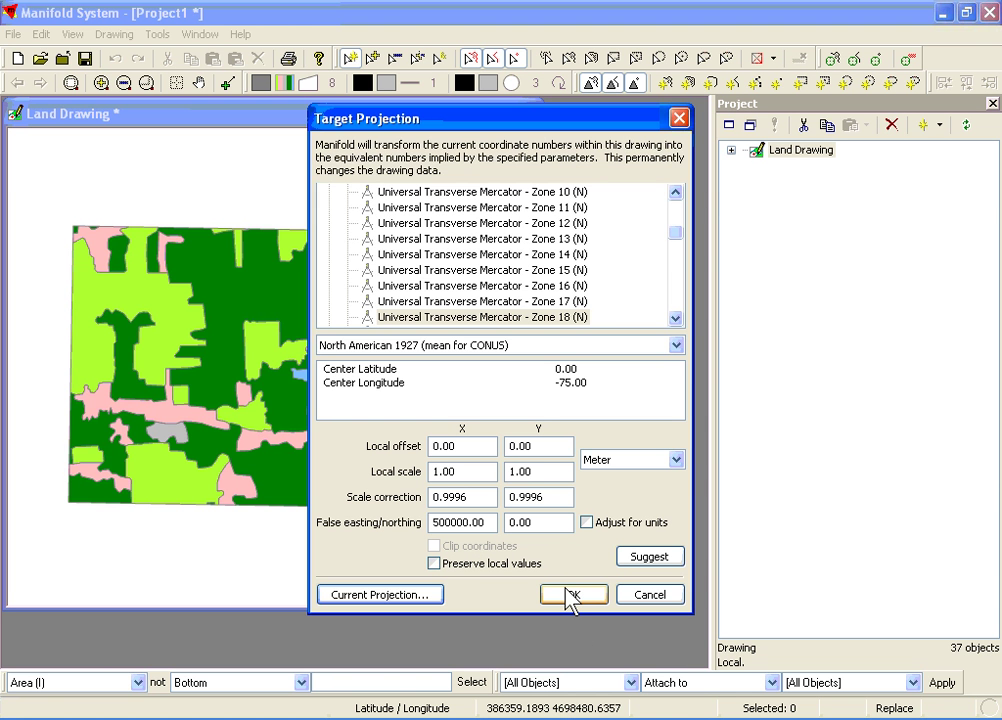
left_click(570, 596)
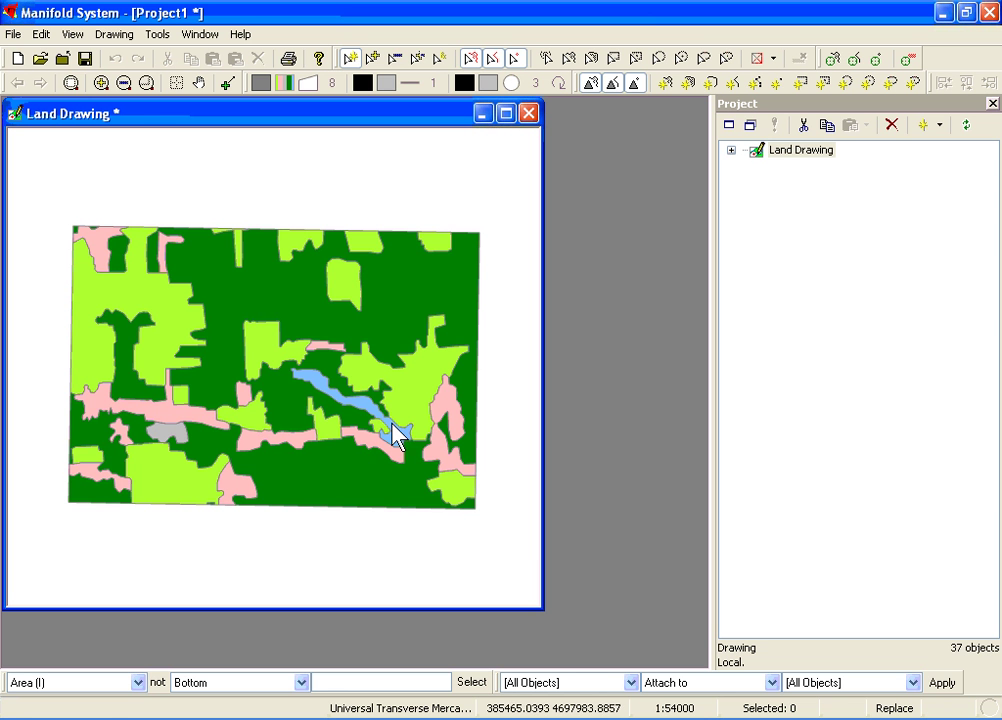
Create a new Map holding the Land Drawing layer and open it in its own window
left_click(940, 126)
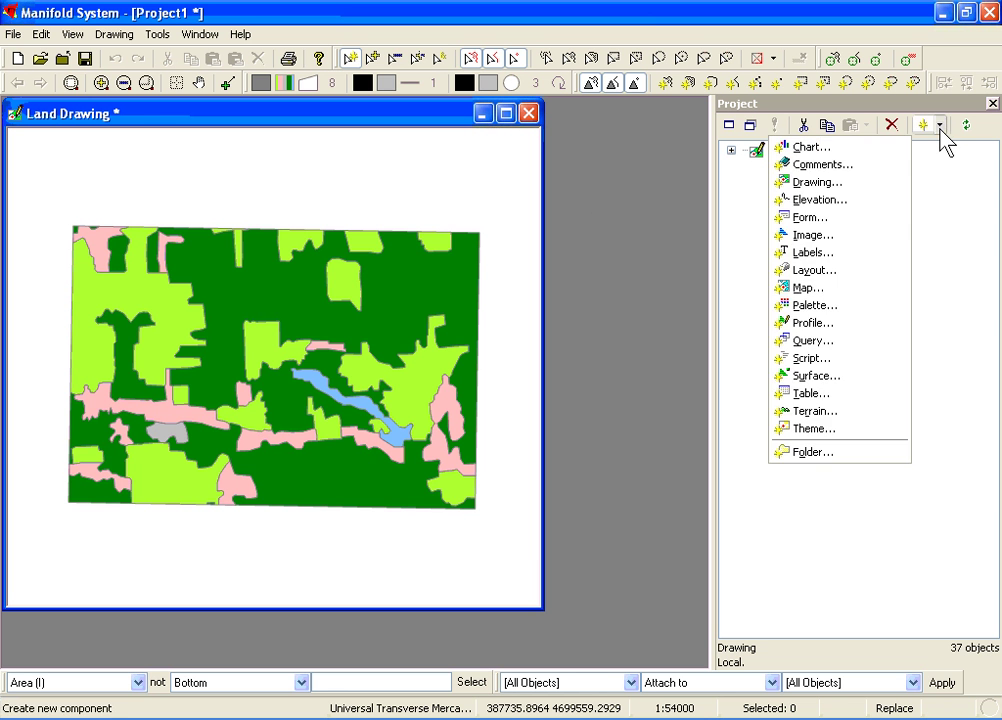
left_click(851, 294)
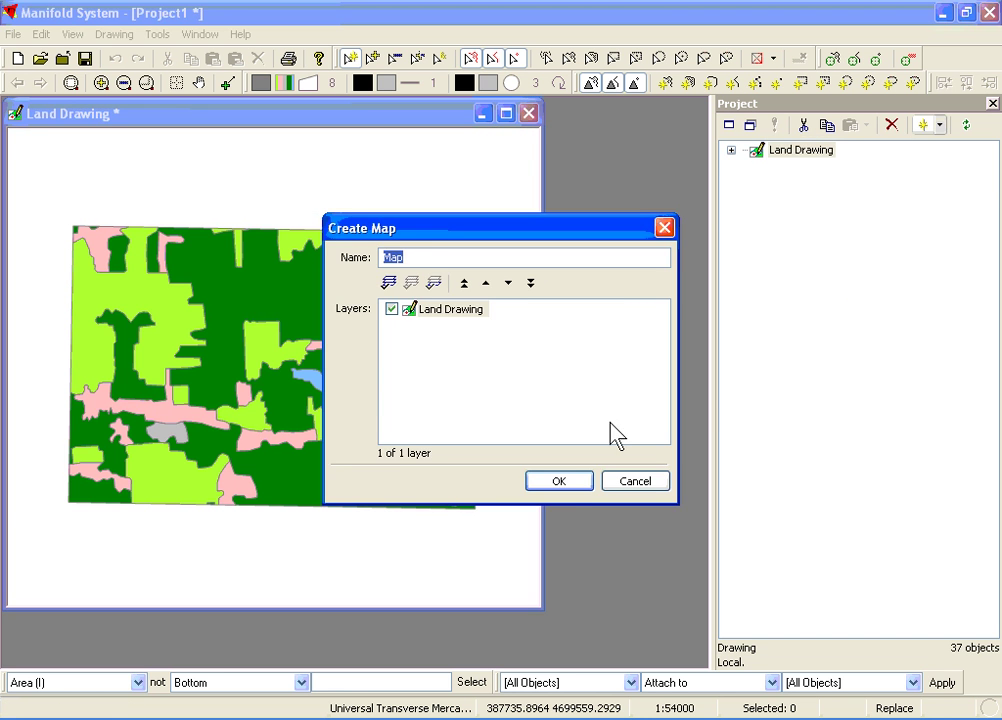
left_click(574, 481)
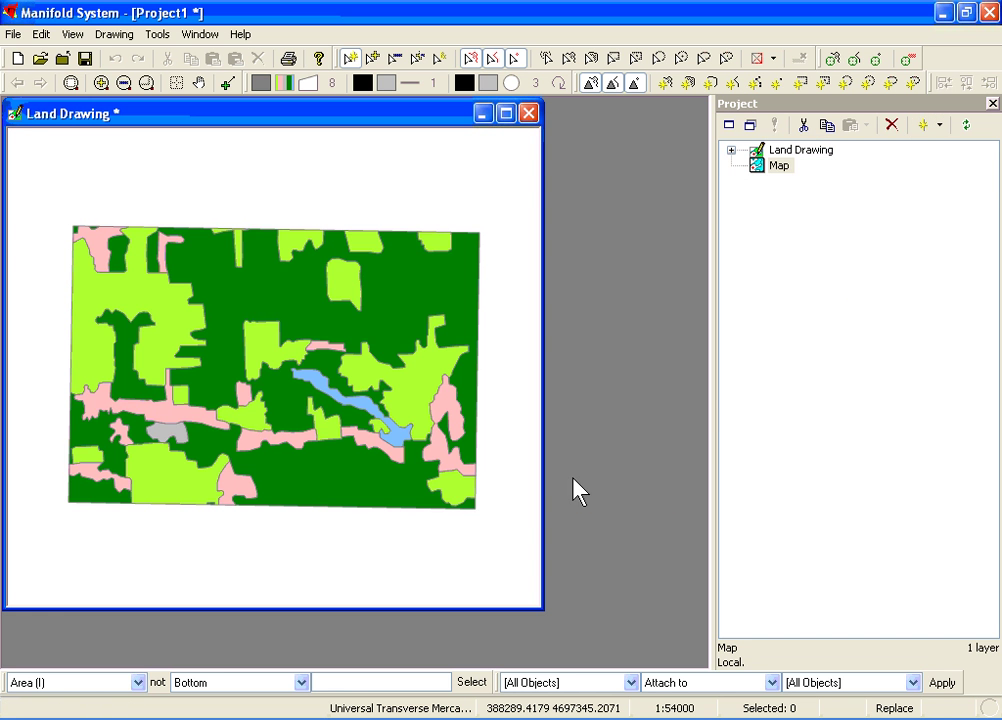
double_click(759, 170)
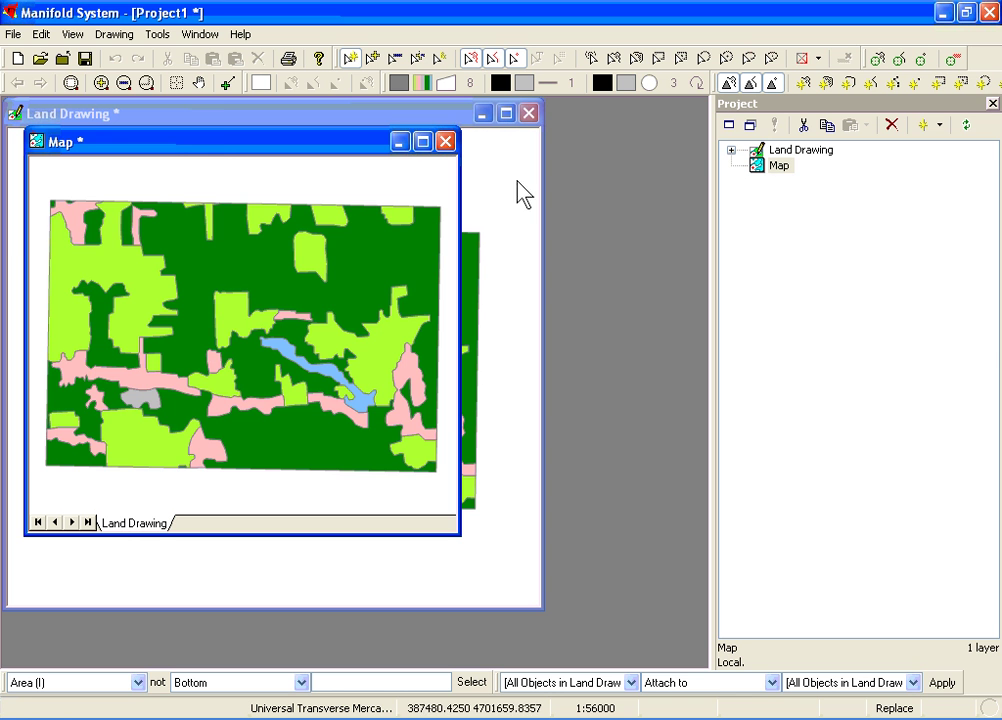
left_click(13, 36)
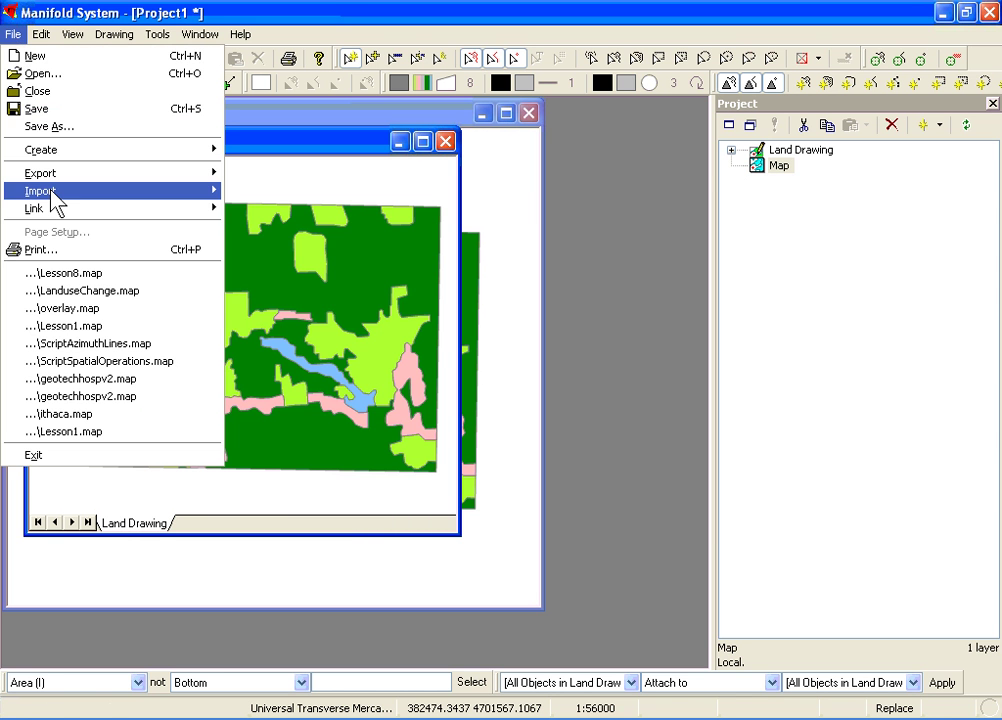
Import the u27elu.dem elevation file as a surface
mouse_move(52, 194)
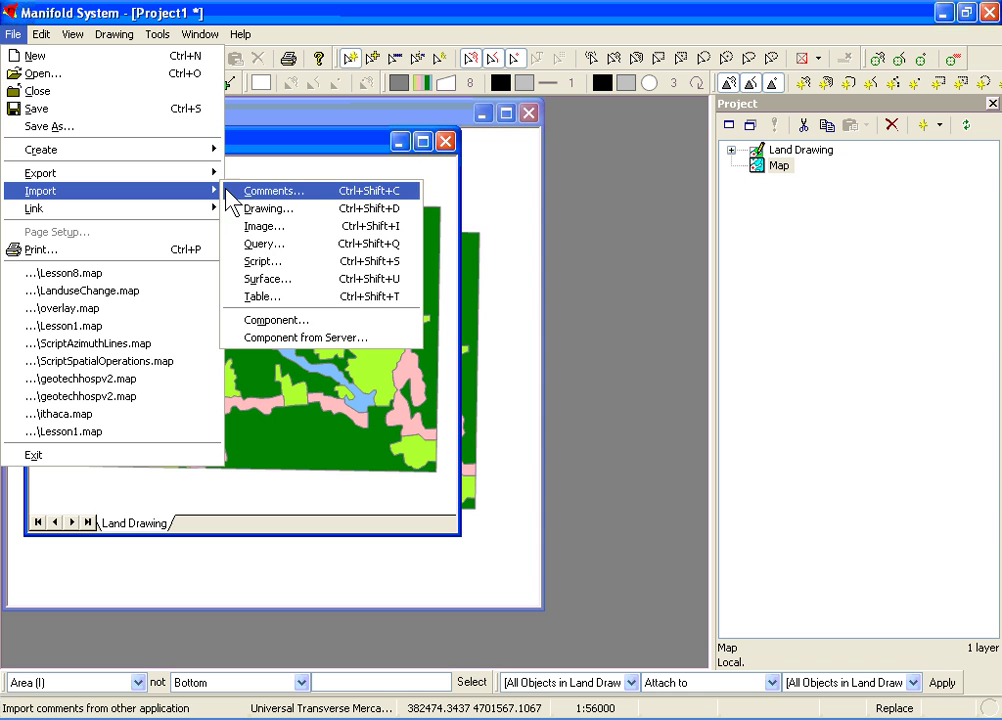
left_click(266, 281)
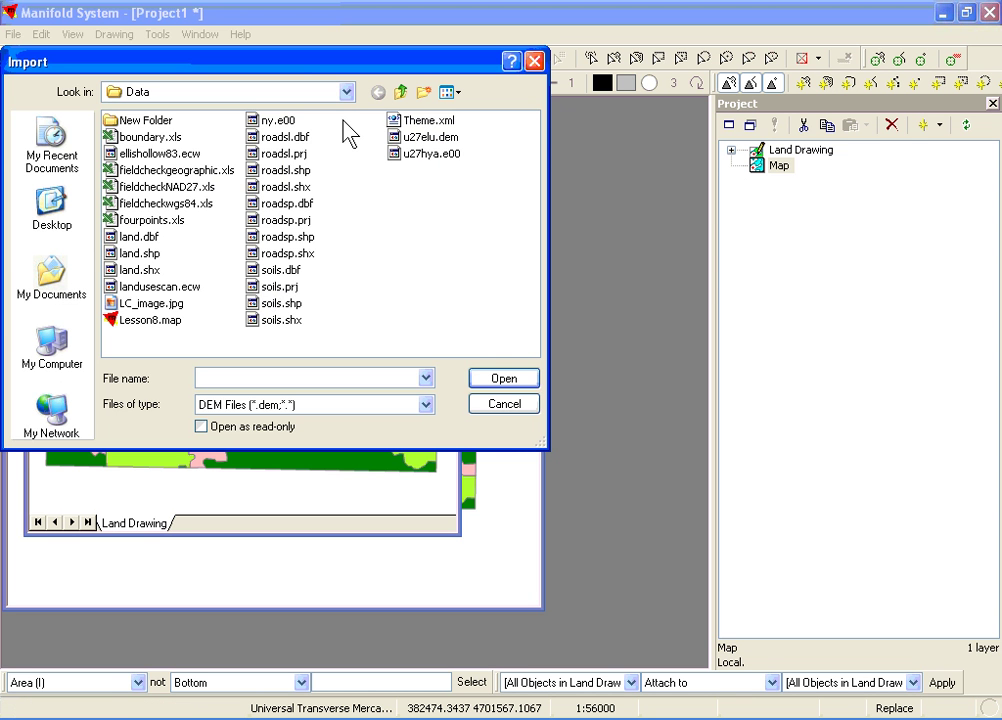
left_click(412, 137)
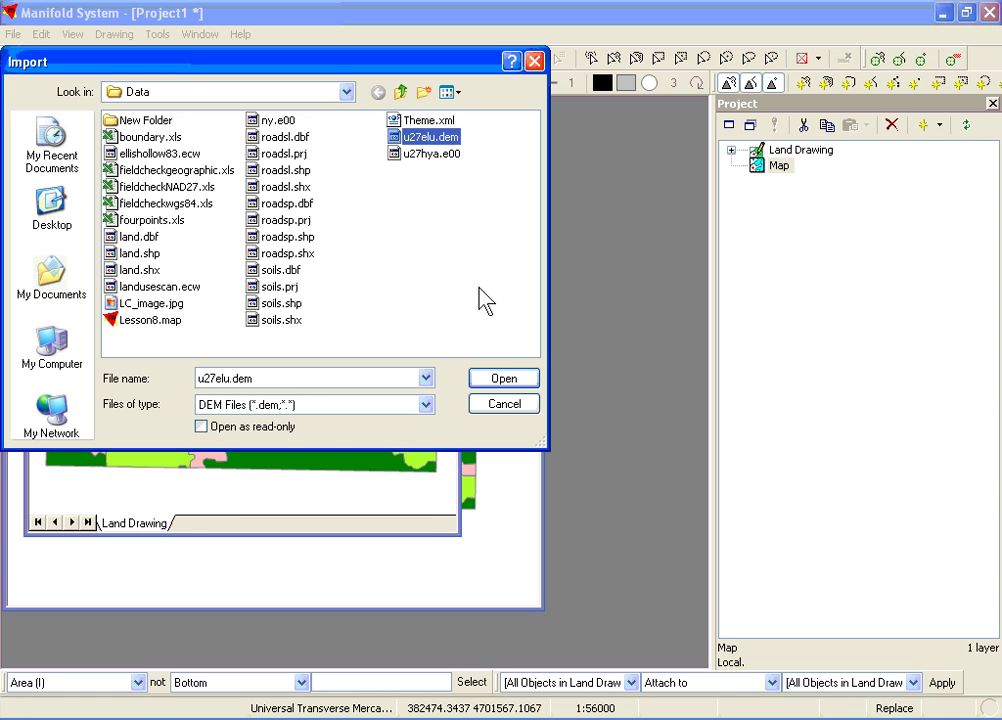
left_click(502, 380)
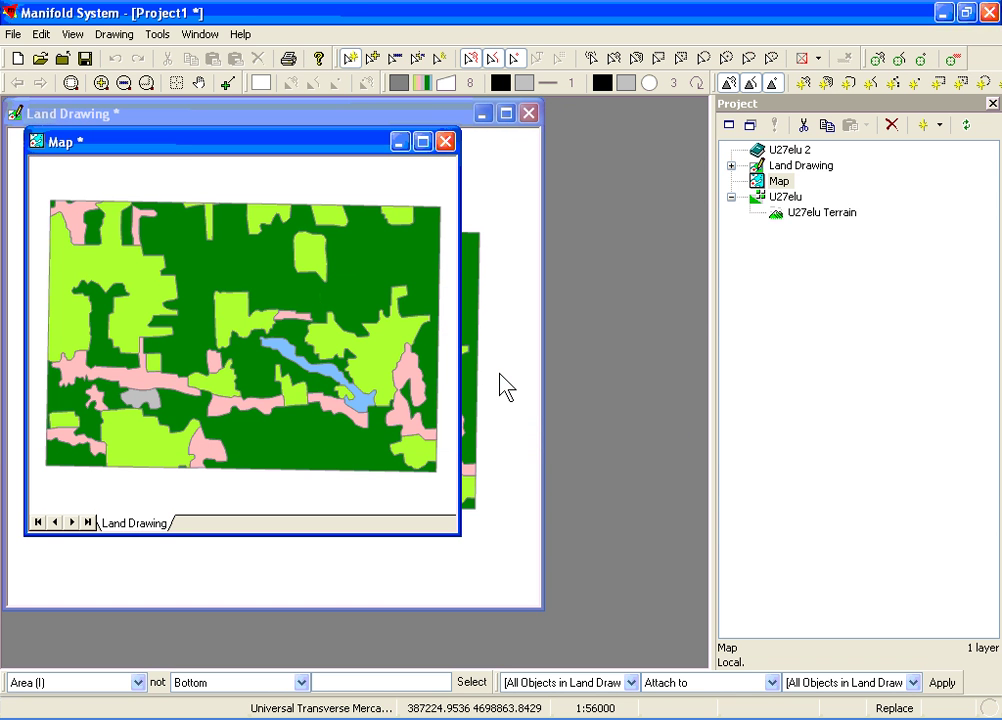
Open the imported U27elu surface to inspect it, then close its window
double_click(765, 212)
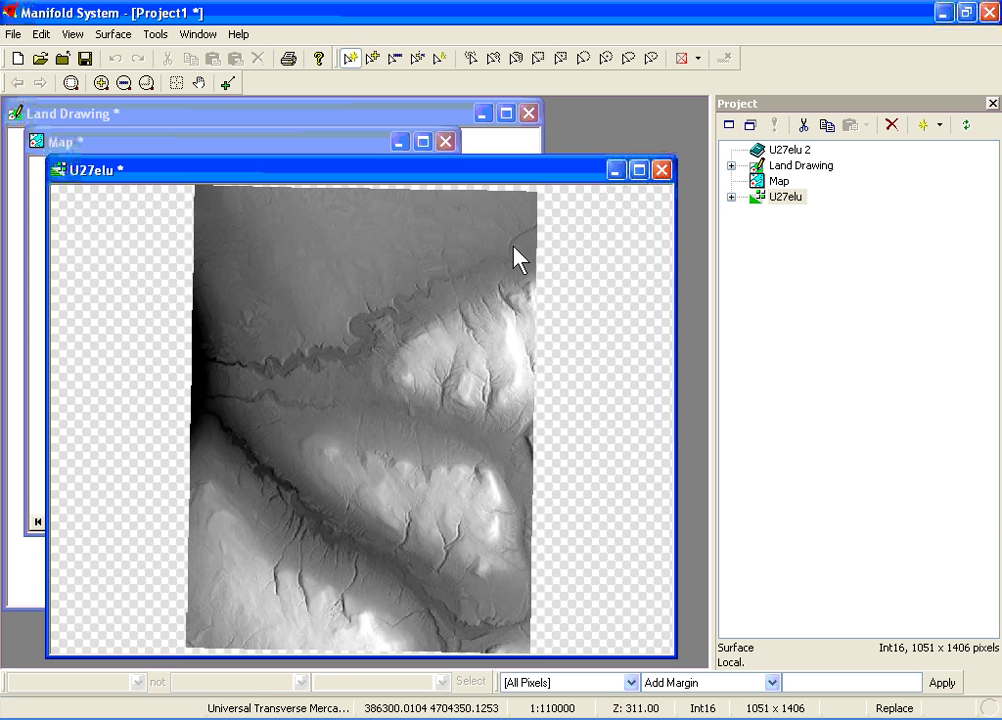
left_click_drag(463, 170, 479, 148)
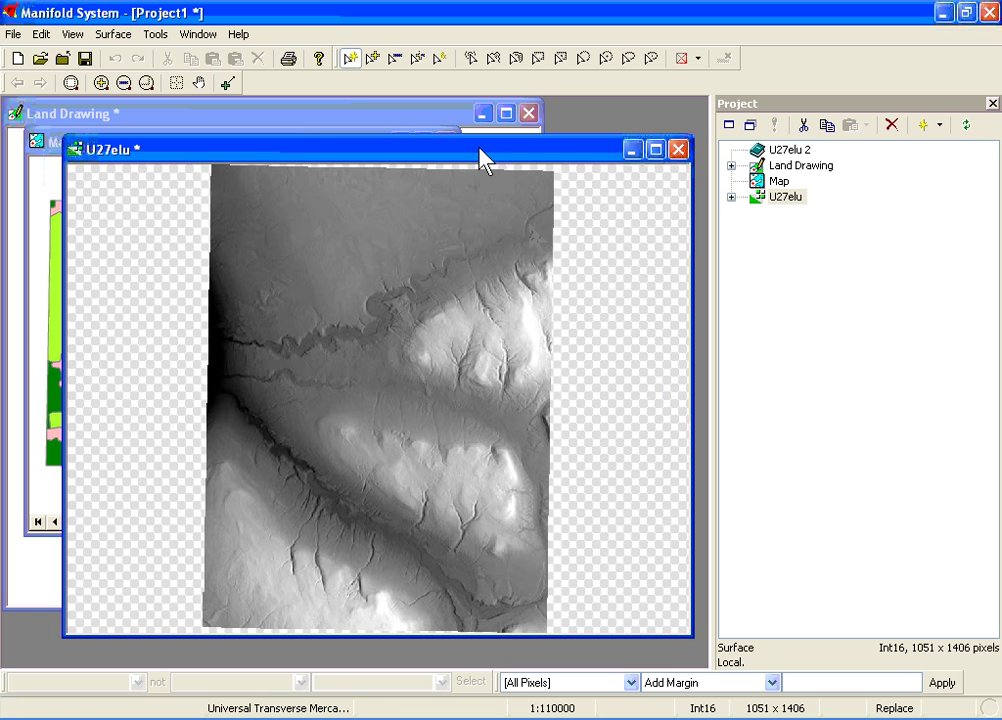
left_click(677, 150)
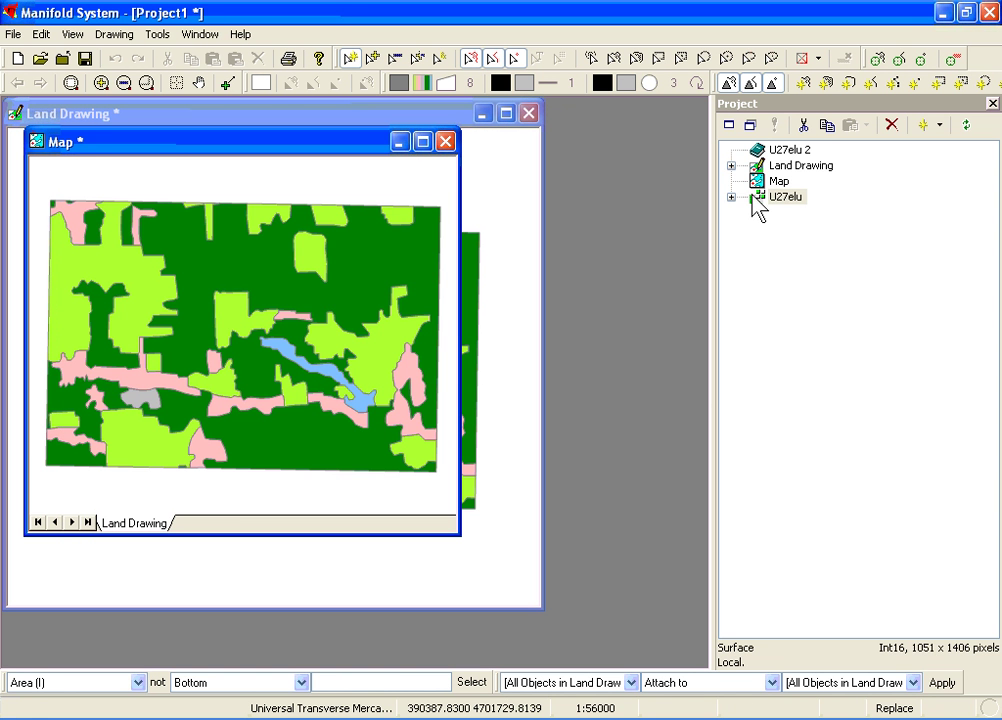
Add U27elu to the map beneath the Land Drawing and zoom to U27elu's full extent
left_click_drag(757, 205, 376, 264)
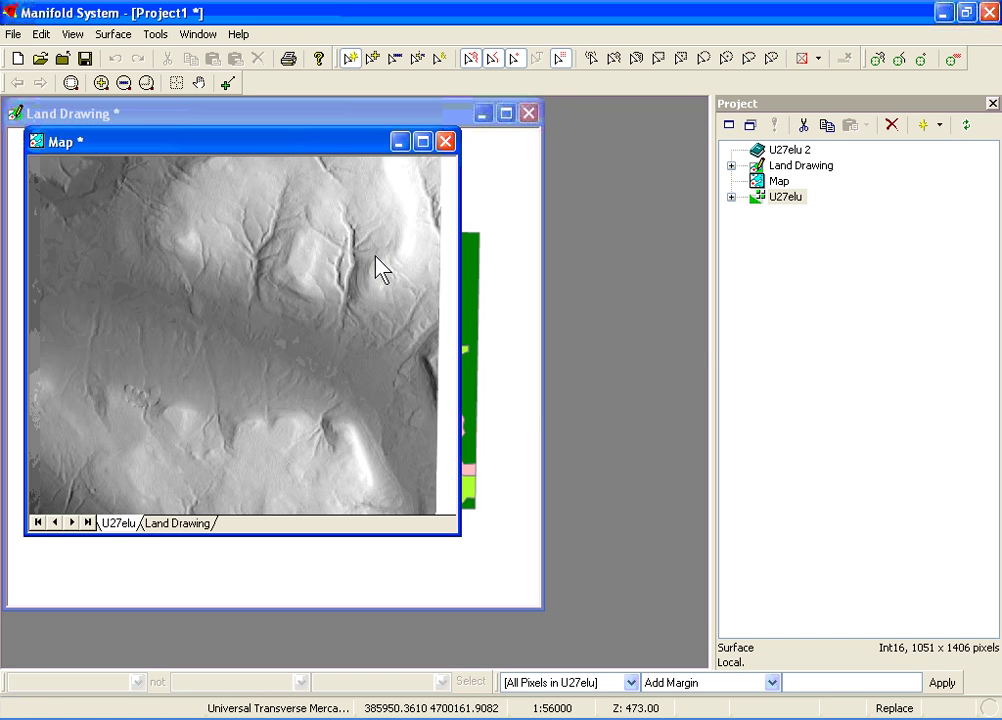
left_click_drag(128, 527, 209, 526)
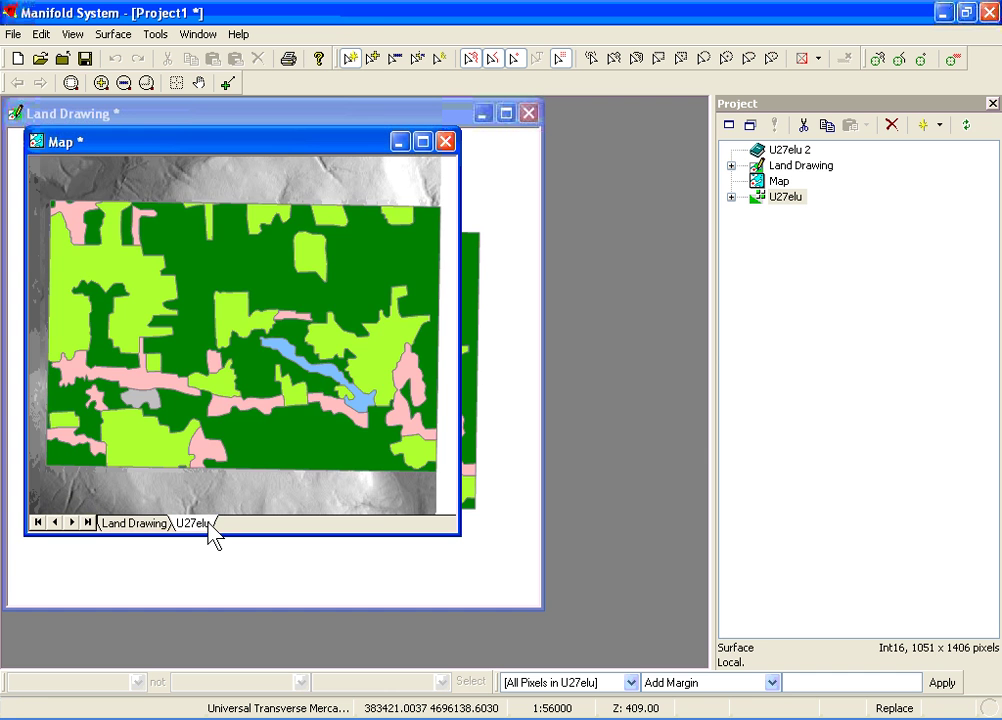
right_click(206, 533)
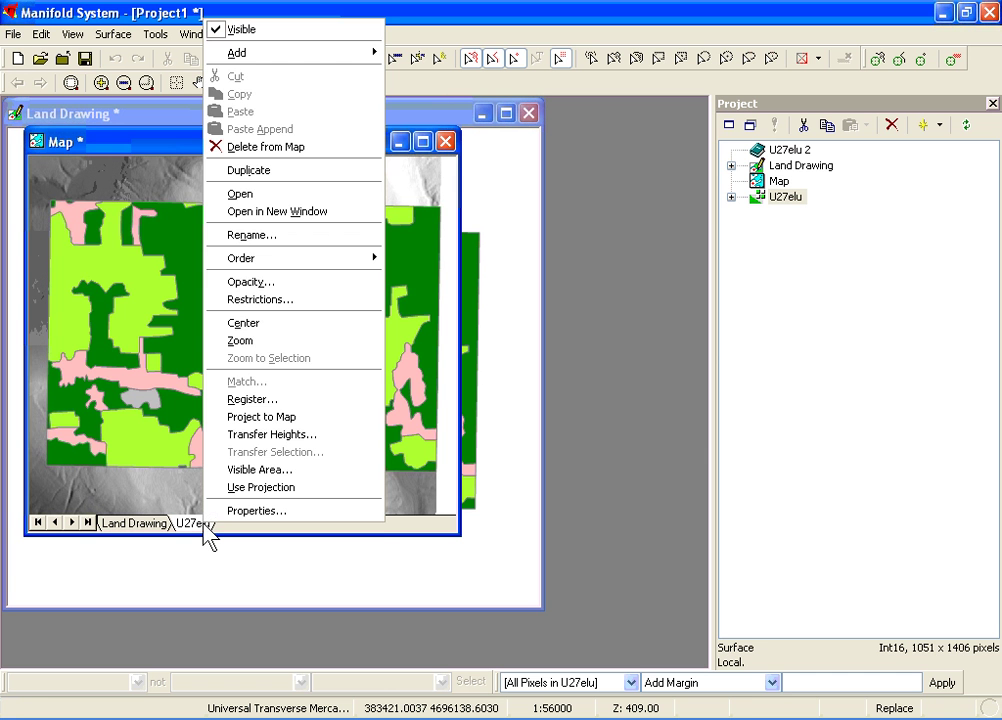
left_click(227, 341)
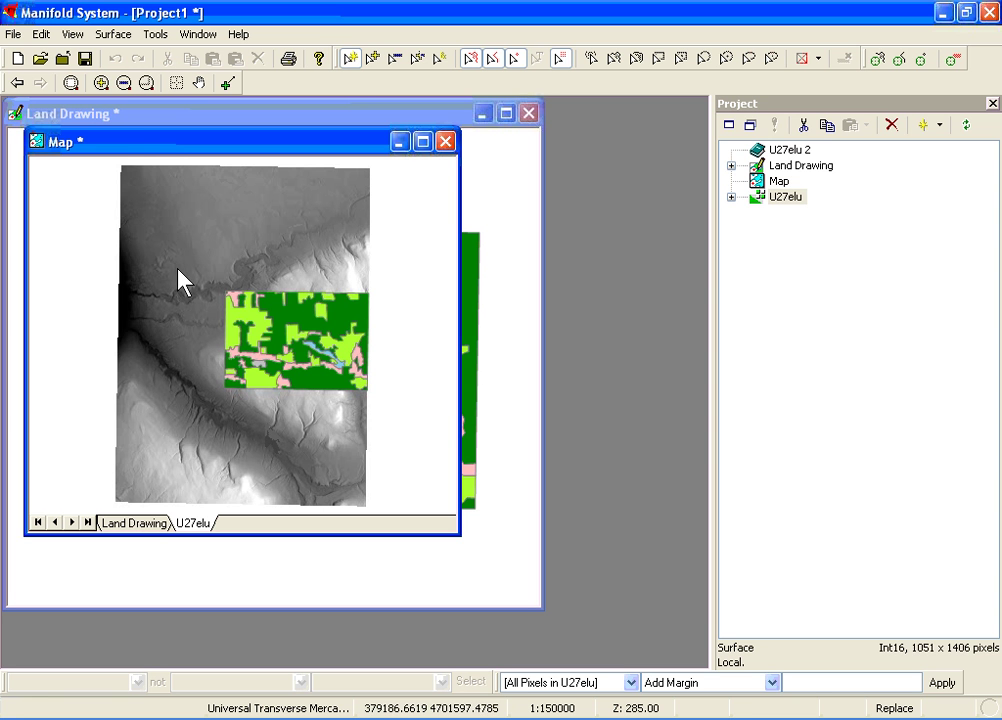
Make the U27elu layer active and select a rectangle over the land-use area
left_click(120, 40)
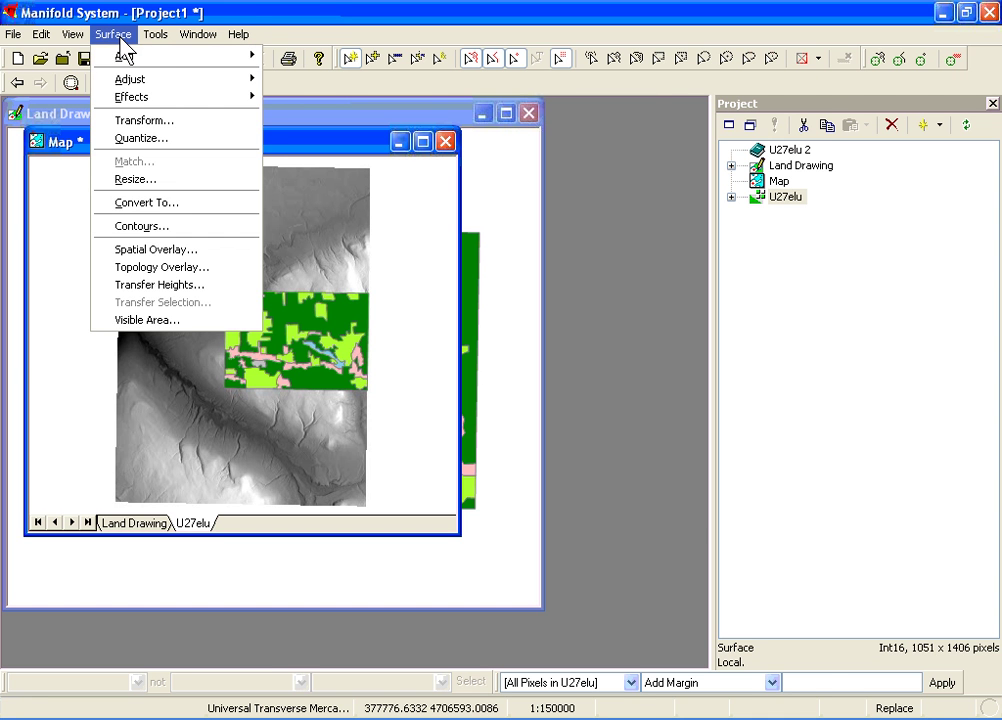
left_click(134, 523)
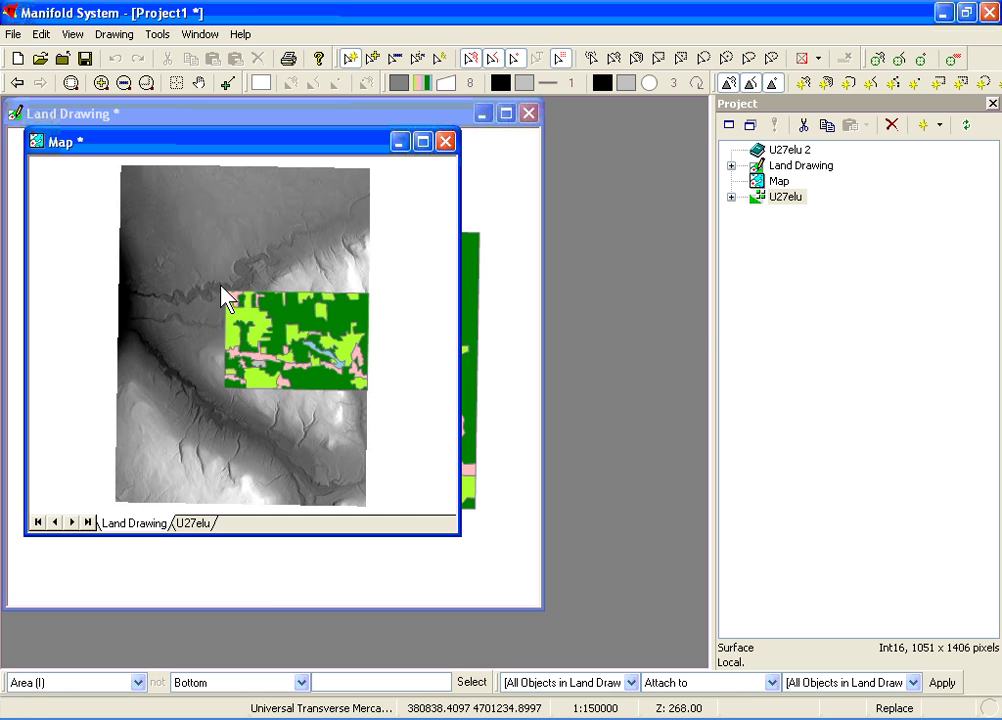
left_click(202, 522)
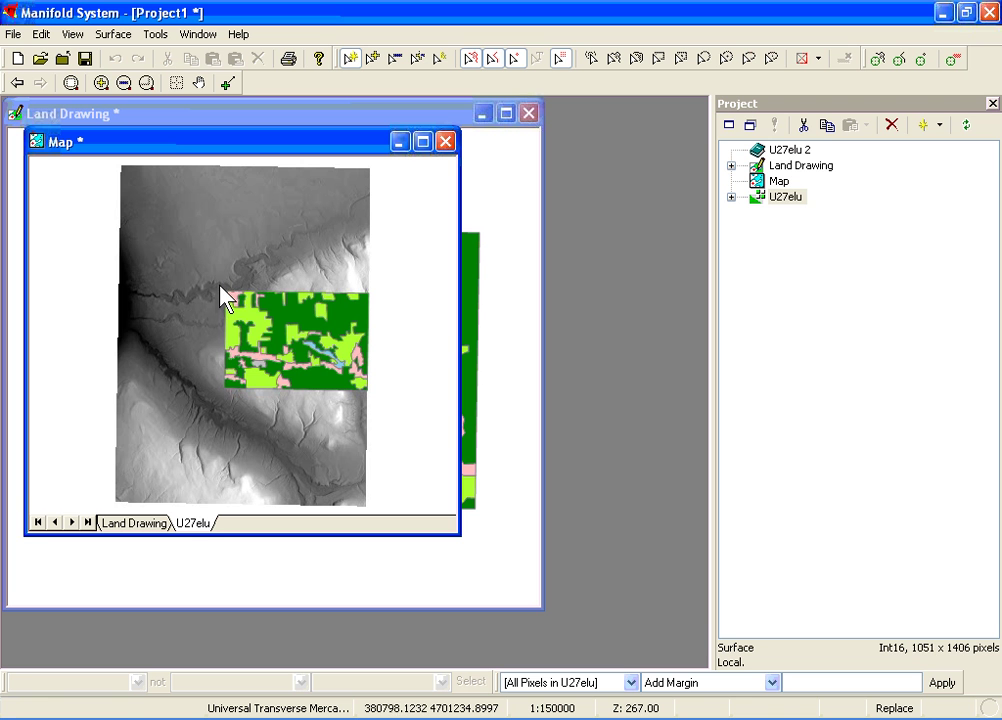
left_click_drag(221, 288, 374, 395)
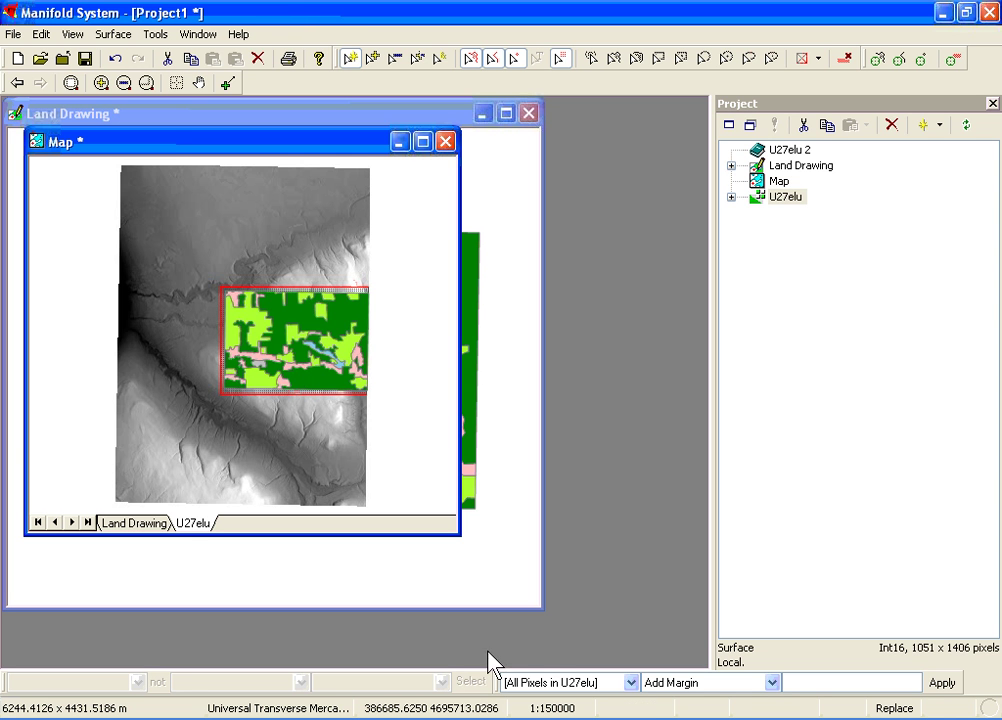
Crop U27elu to the selection, down to 611 x 445 pixels, then clear the selection
left_click(632, 684)
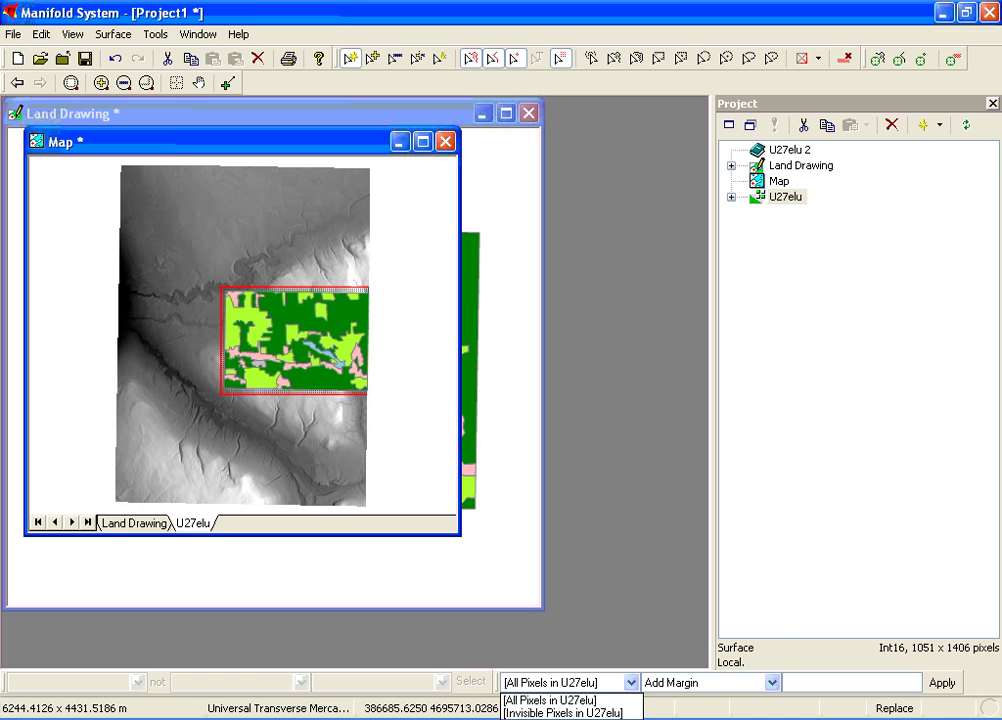
left_click(565, 716)
left_click(685, 688)
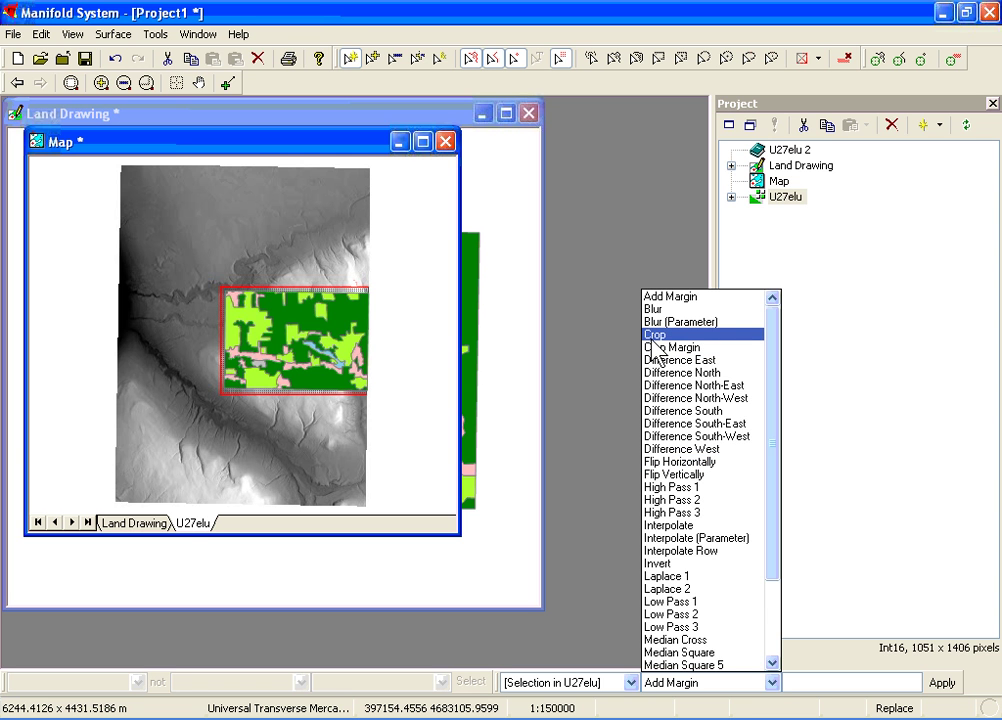
left_click(652, 336)
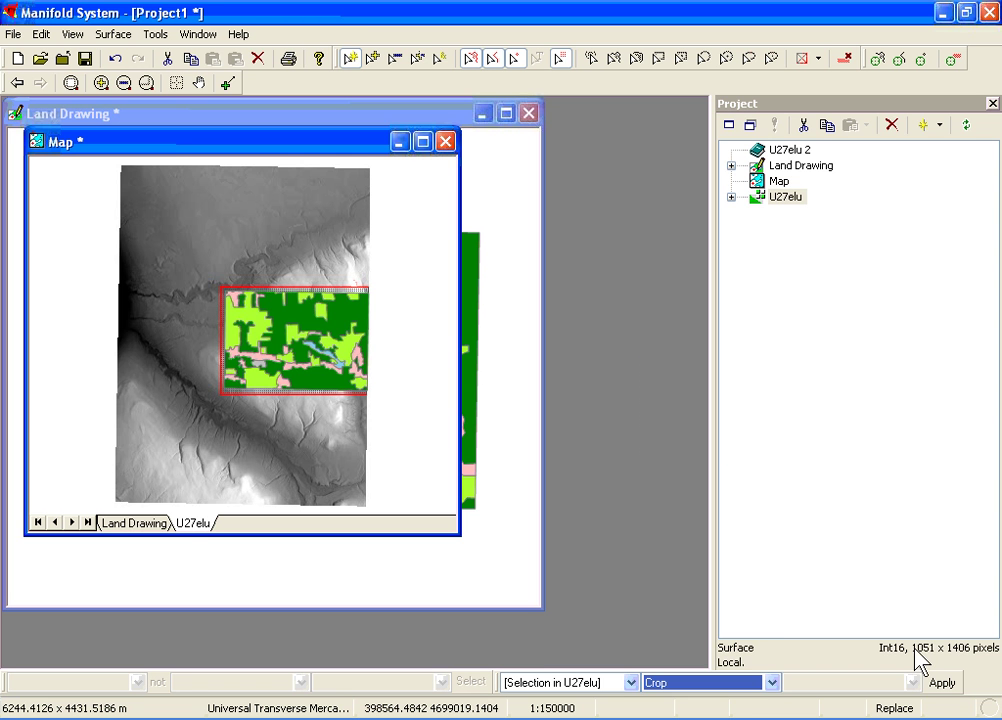
left_click(940, 683)
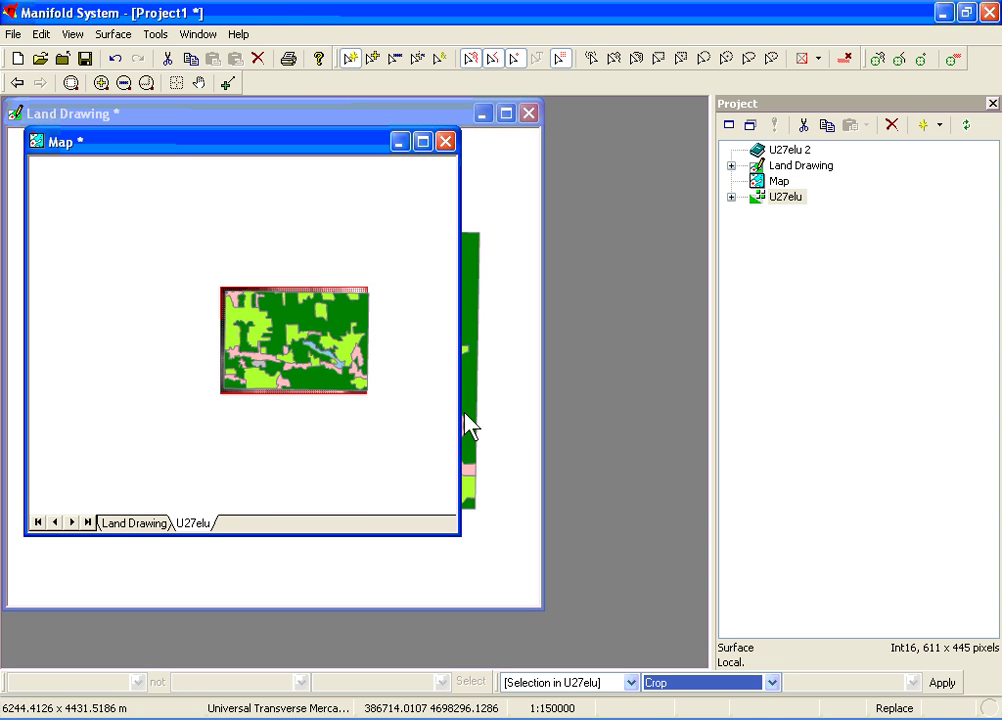
left_click(386, 352)
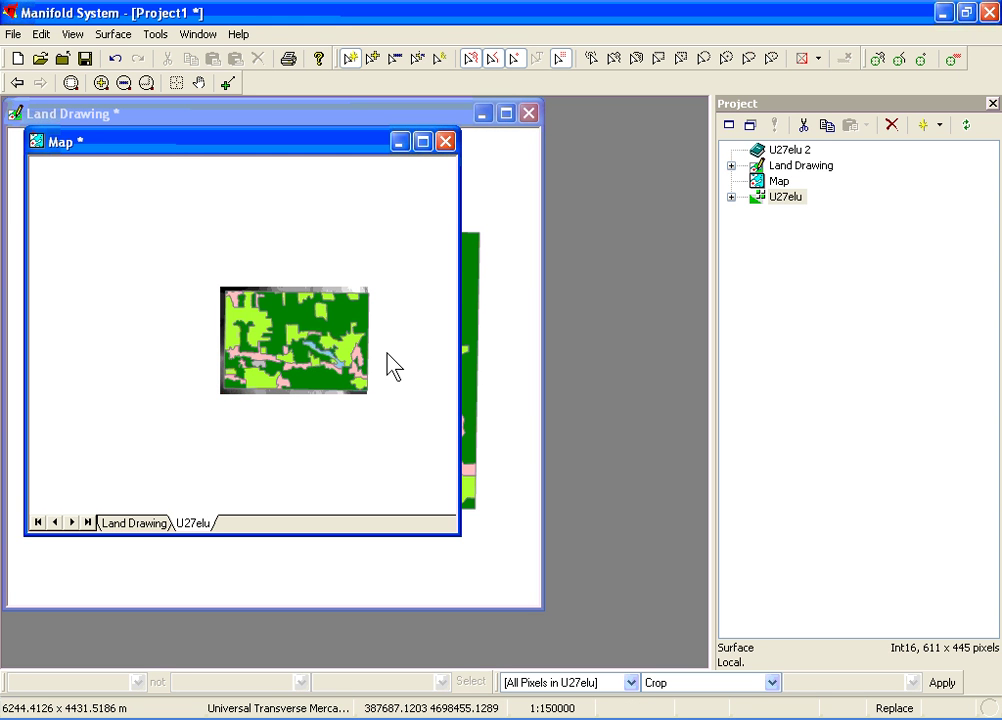
Open U27elu Terrain in 3D and move and enlarge its window
left_click(732, 197)
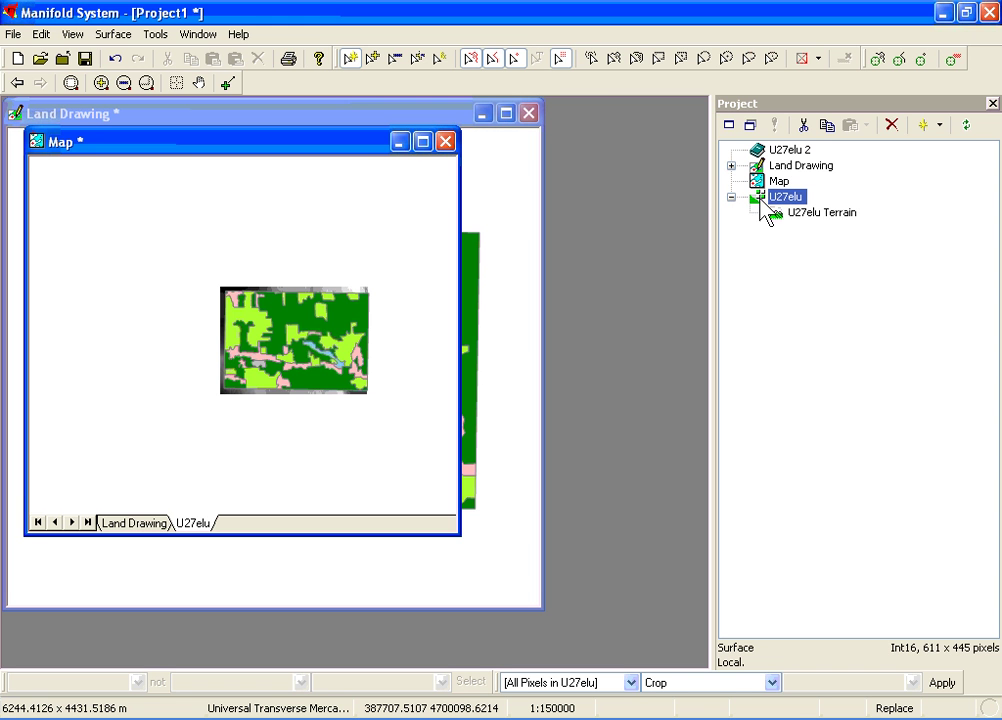
double_click(780, 215)
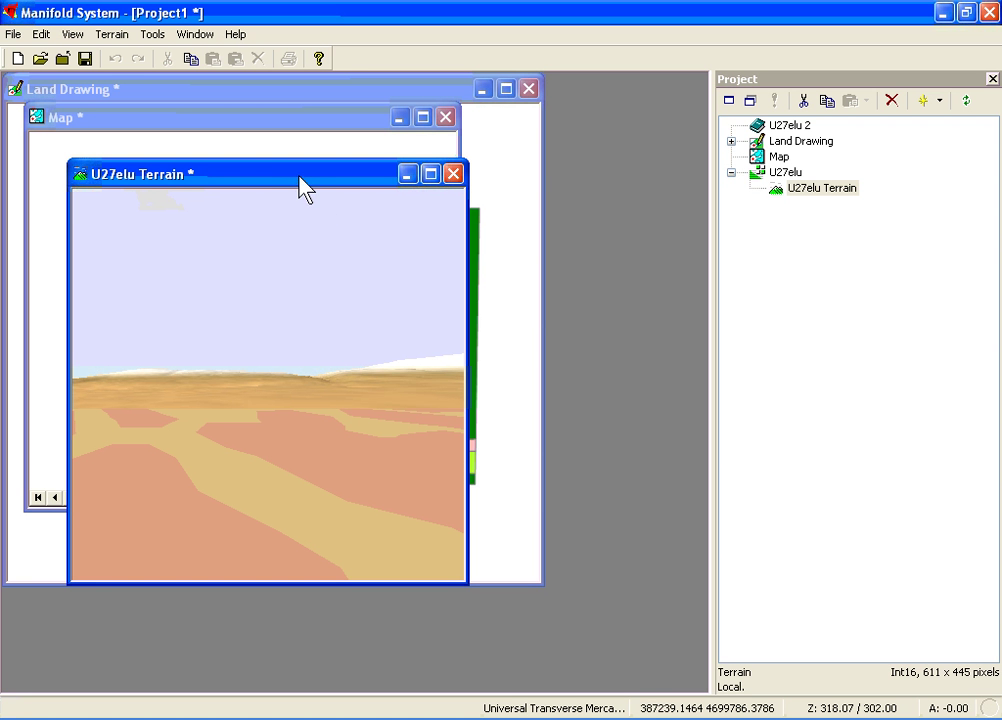
left_click_drag(259, 168, 202, 146)
left_click_drag(398, 563, 652, 678)
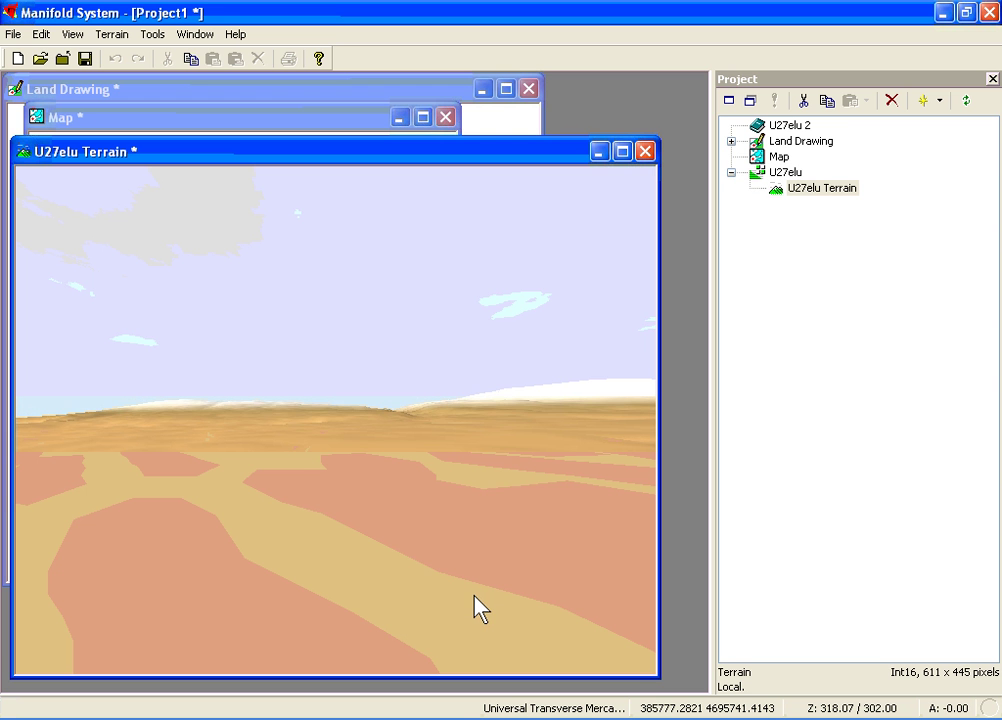
Fly around the terrain toward the mountains, turning, sliding and changing camera height
key("Up")
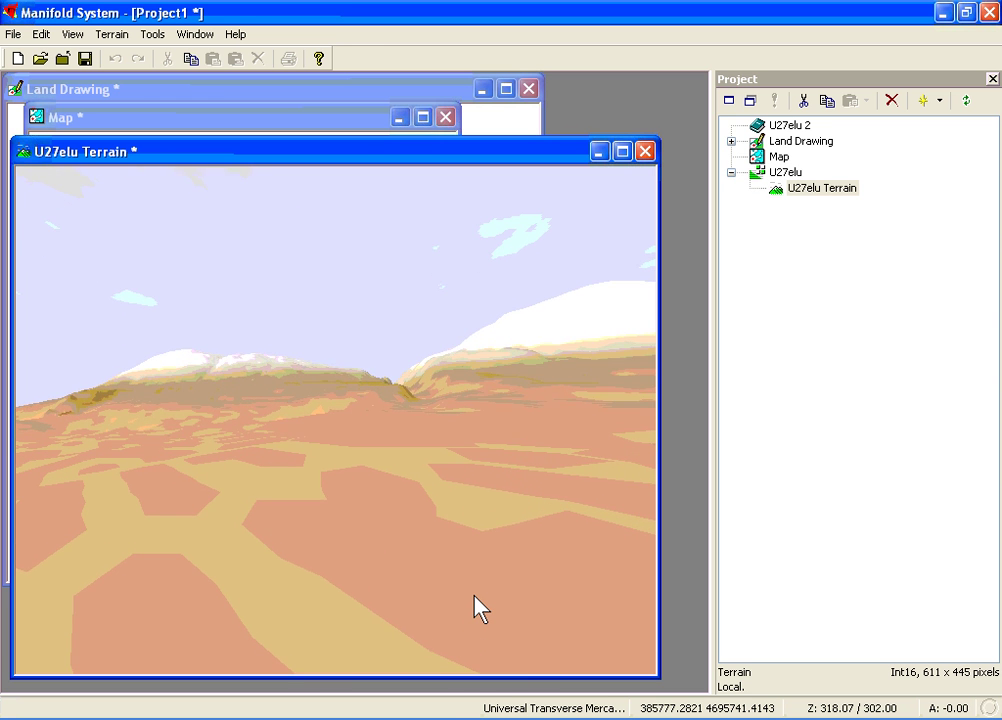
key("Down")
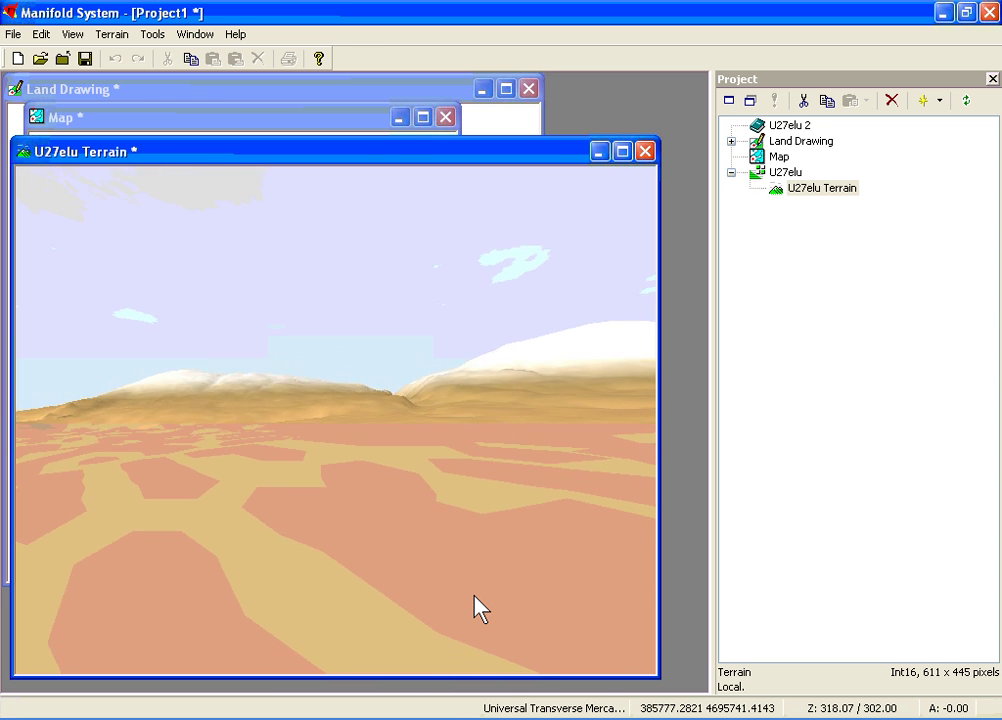
key("Up")
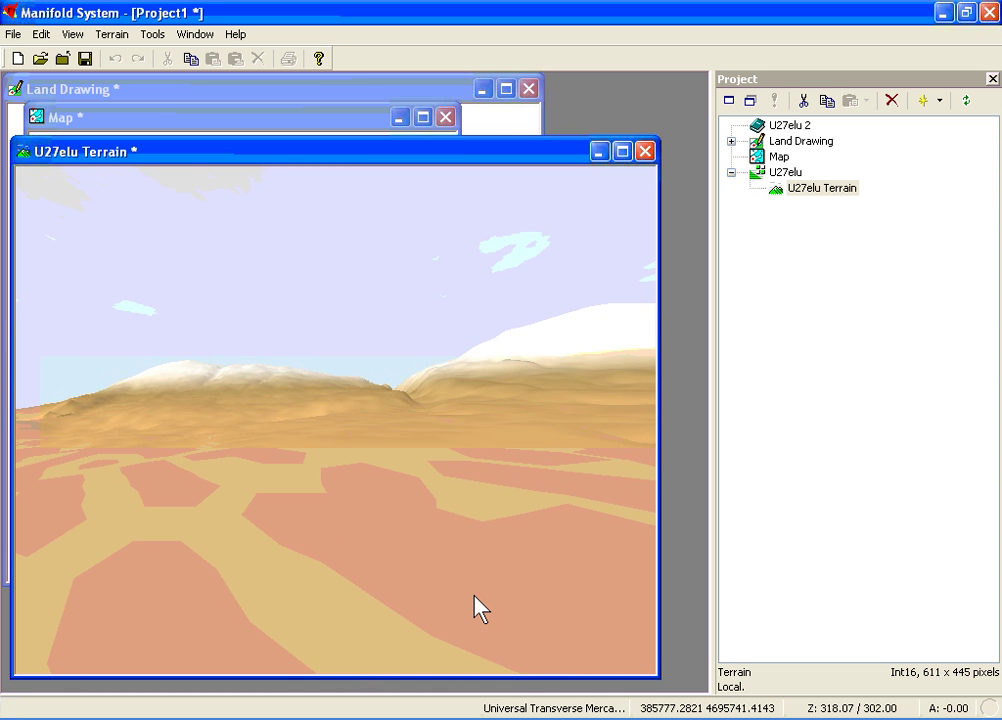
key("Right")
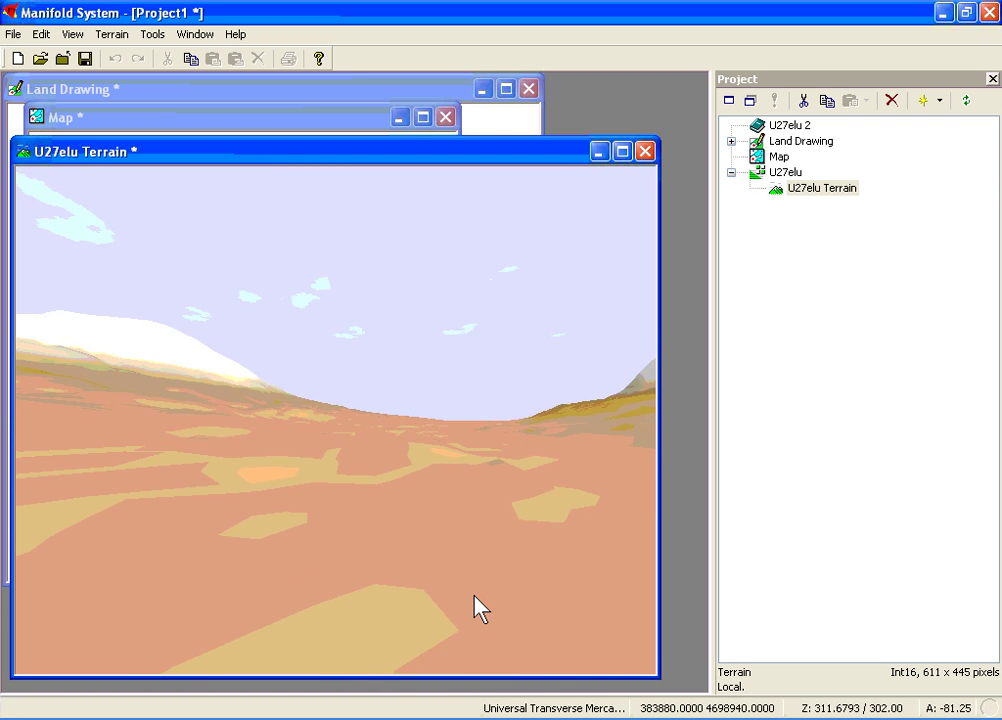
key("Left")
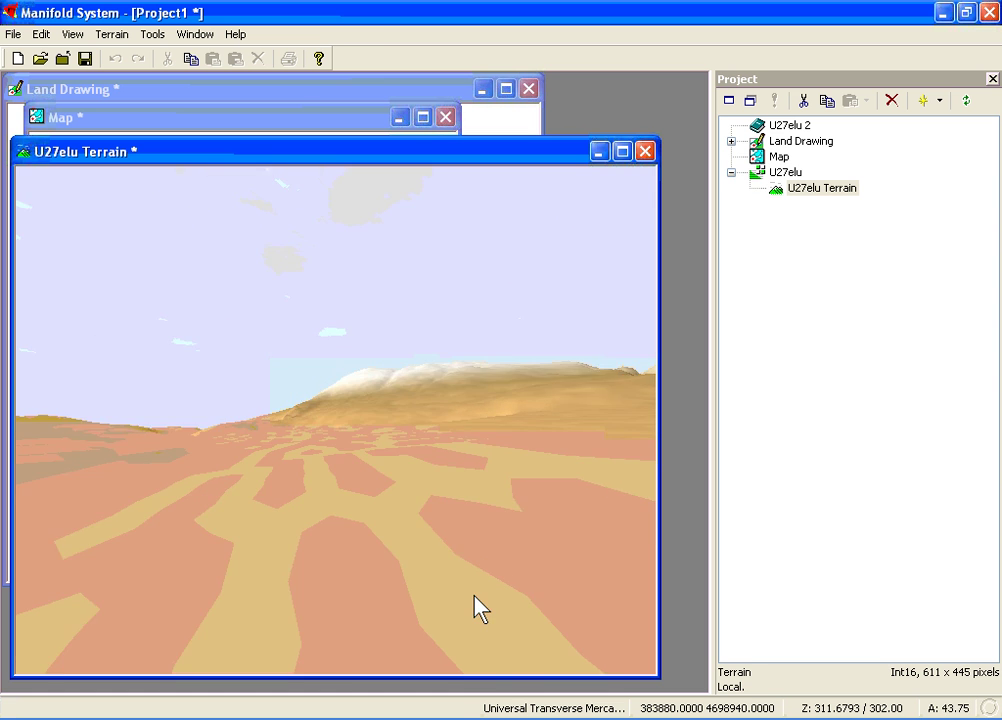
key("Left")
key("Right")
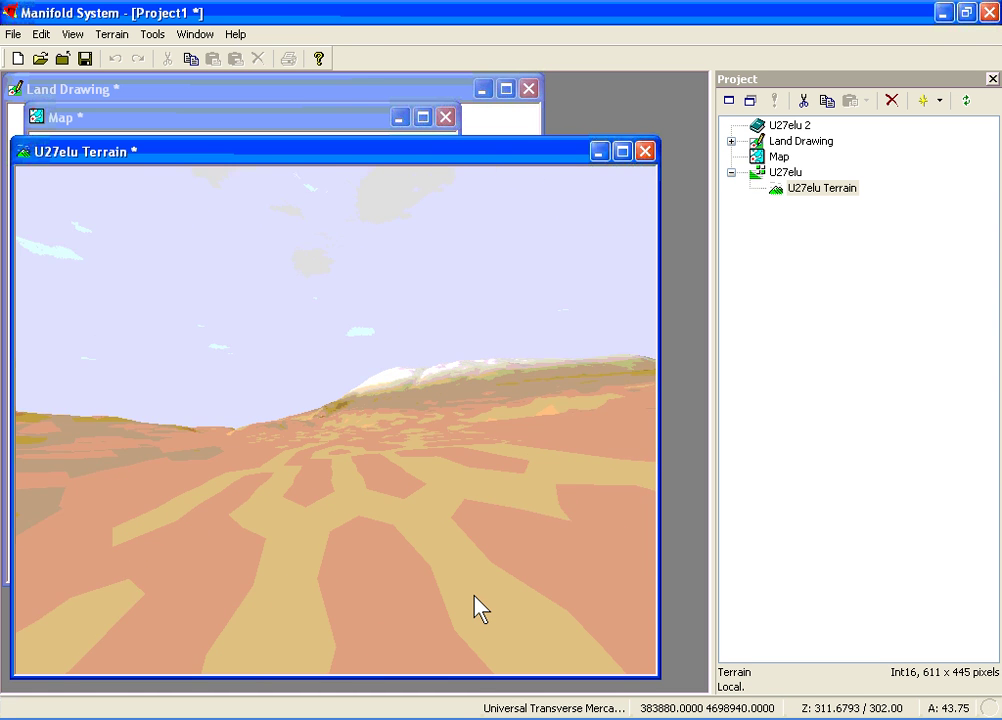
key("Up")
key("Up")
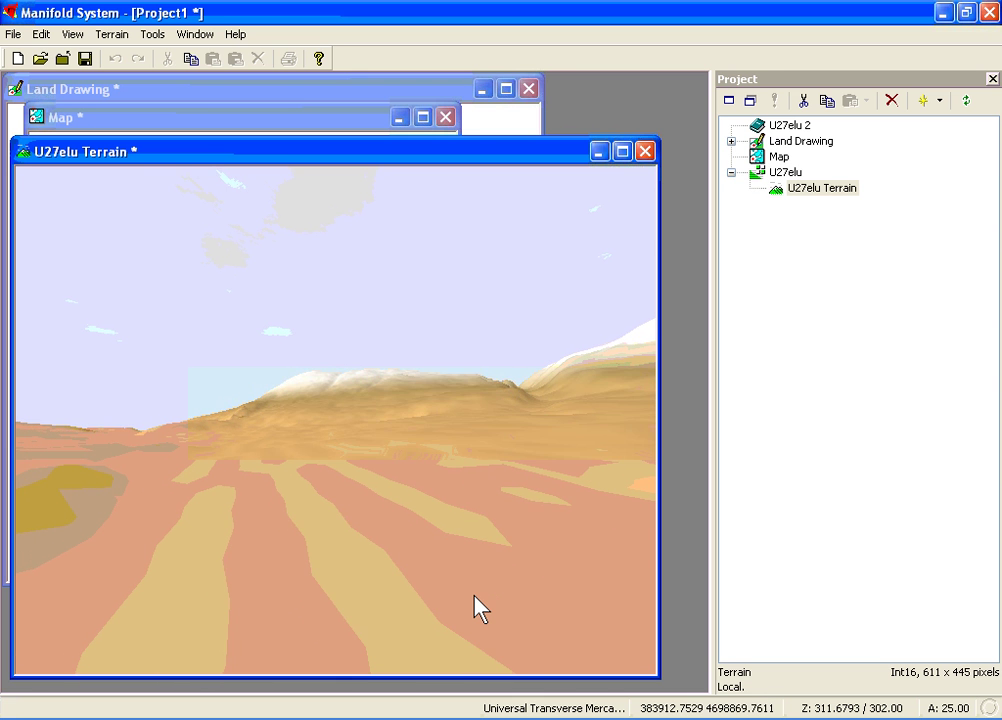
key("Down")
key("Down")
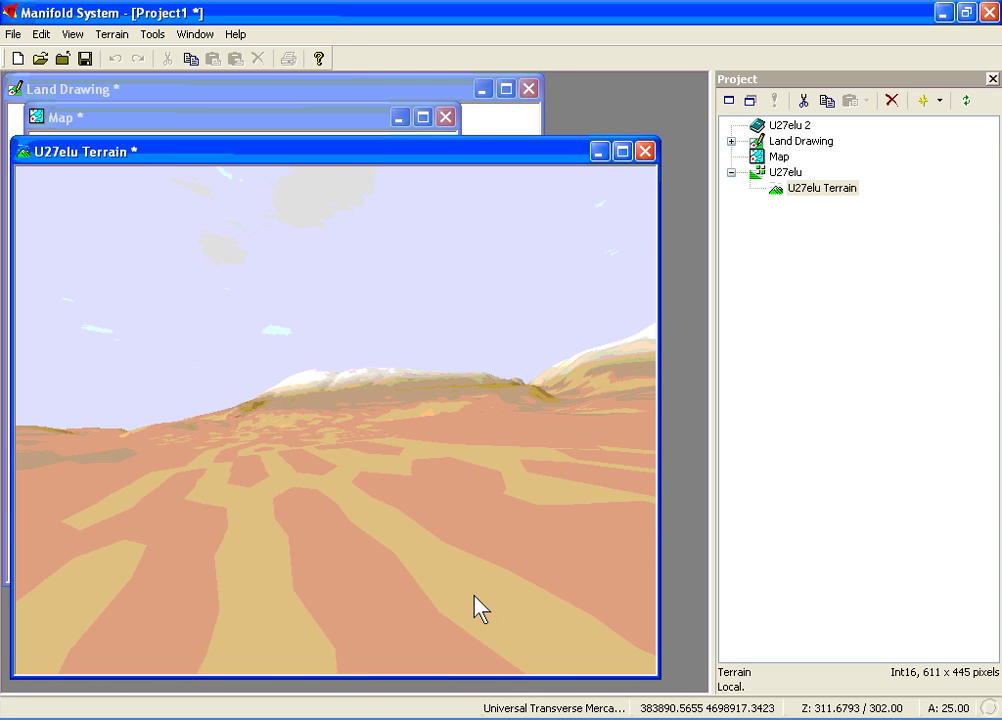
key("Right")
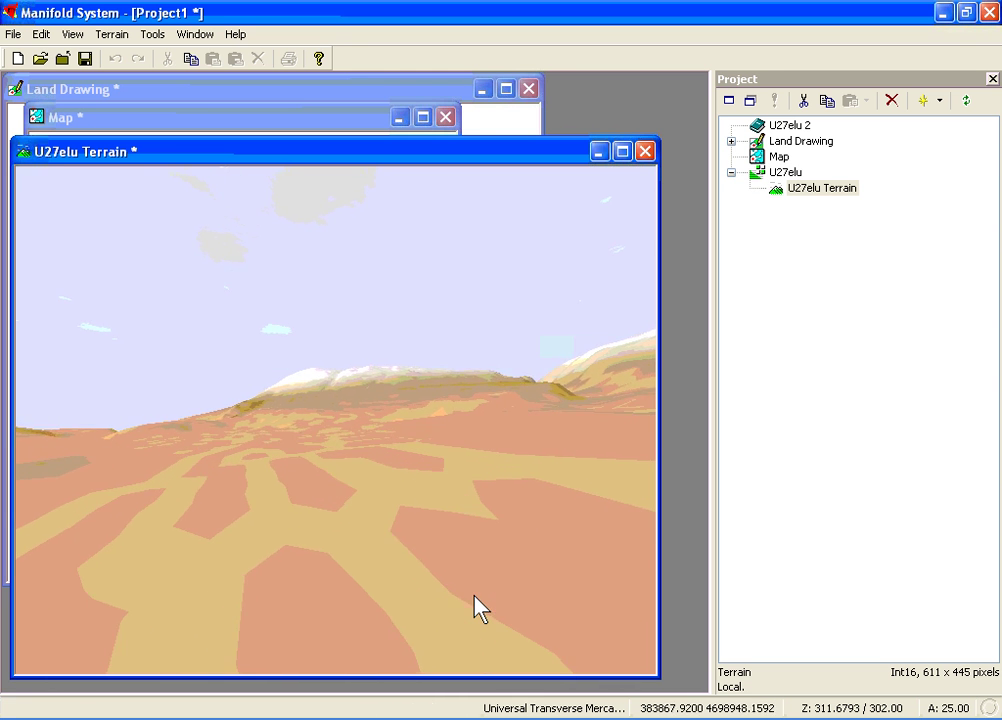
key("Right")
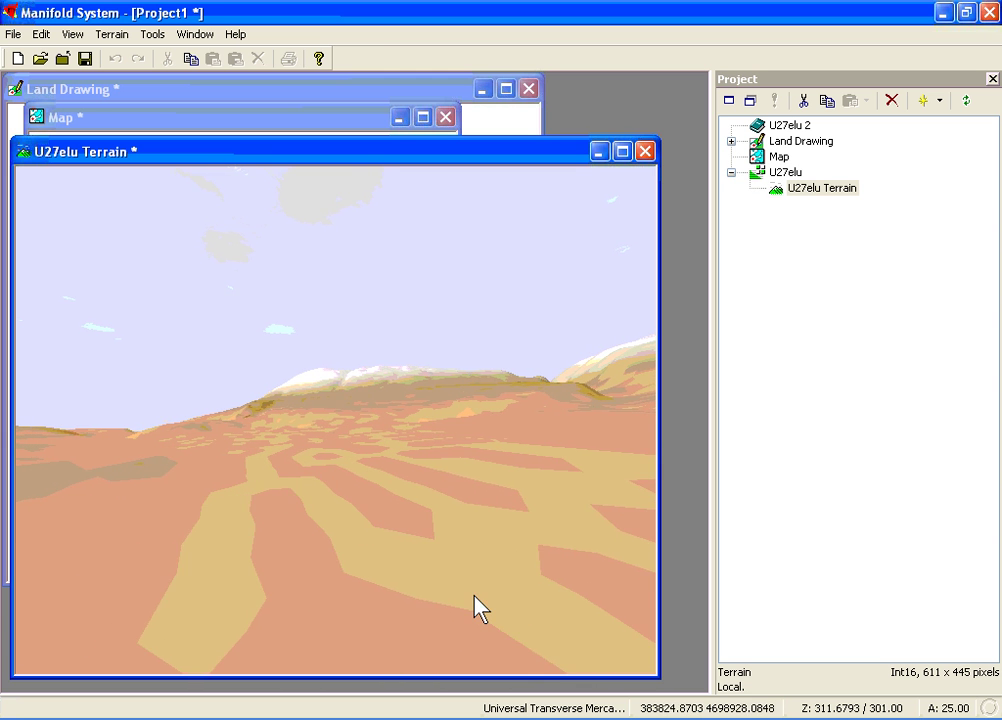
key("Left")
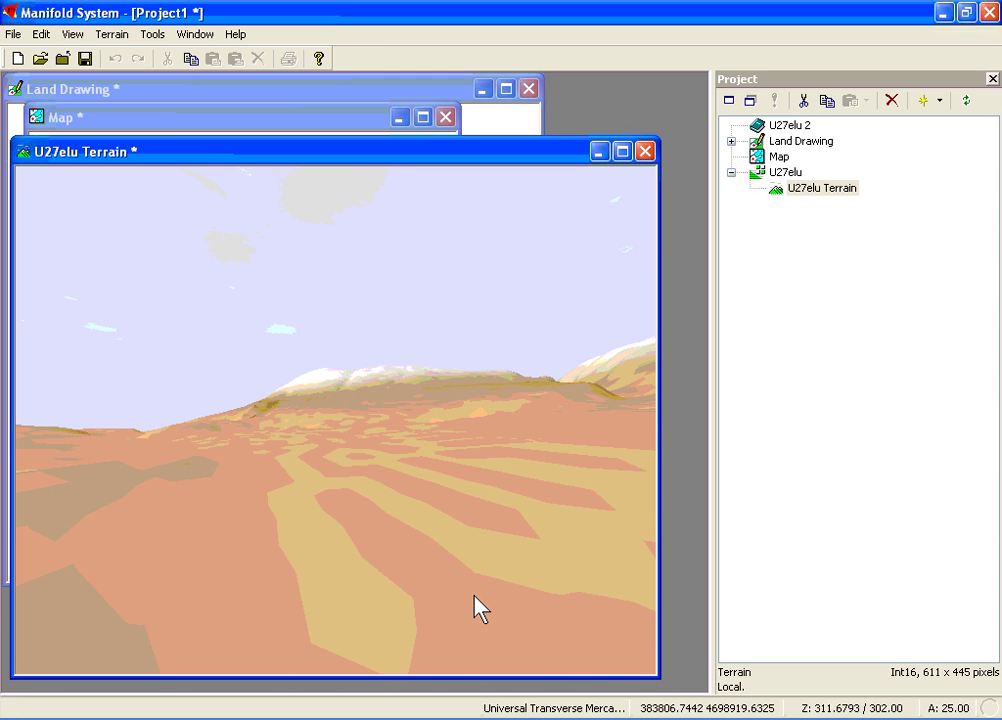
key("Left")
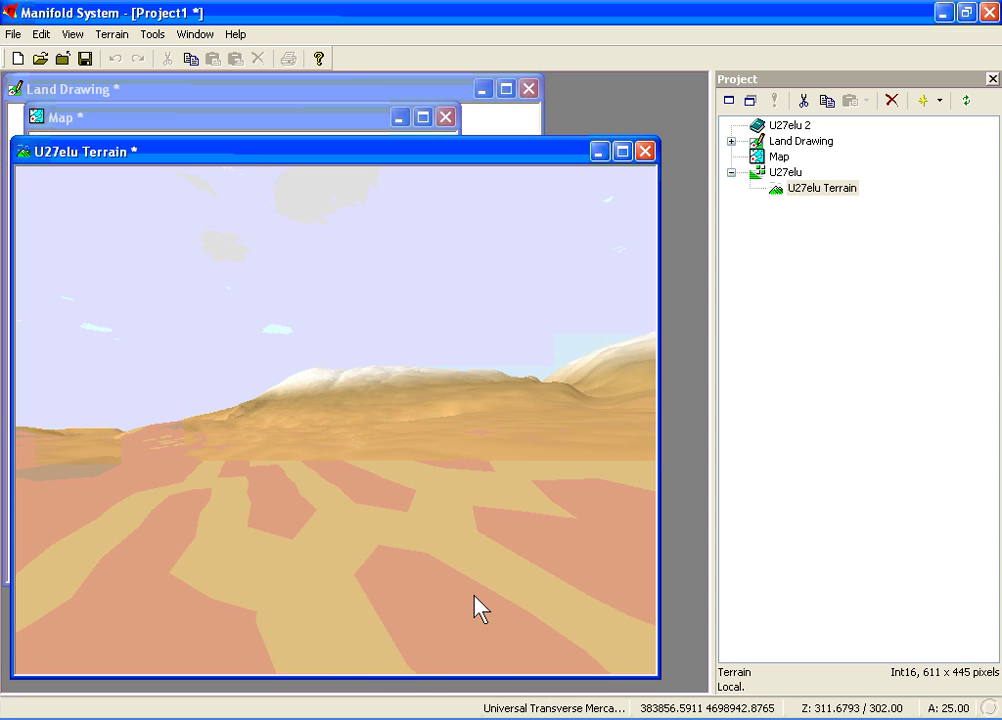
key("Page_Up")
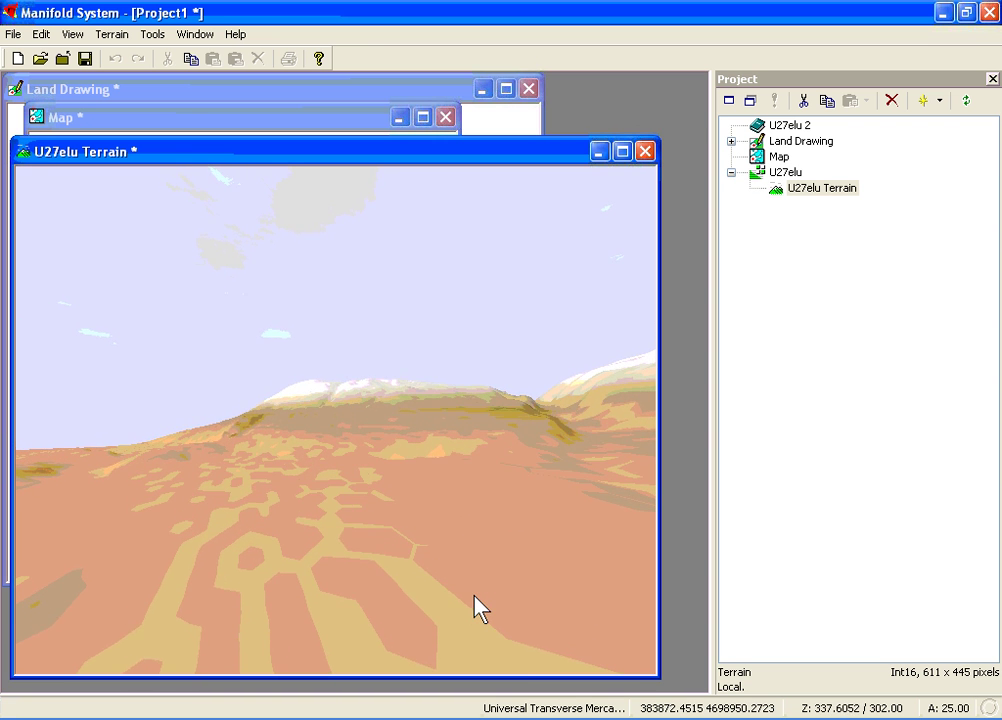
key("Page_Down")
key("Page_Down")
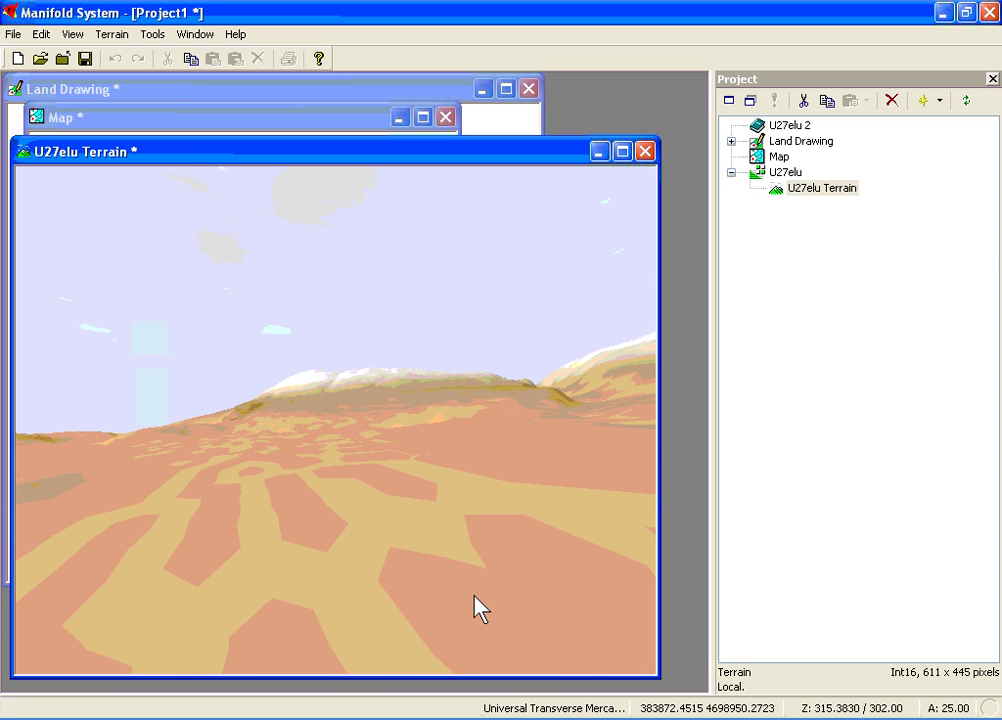
In the terrain's Surface settings, preview Texture18855 and then Texture18850
left_click(108, 34)
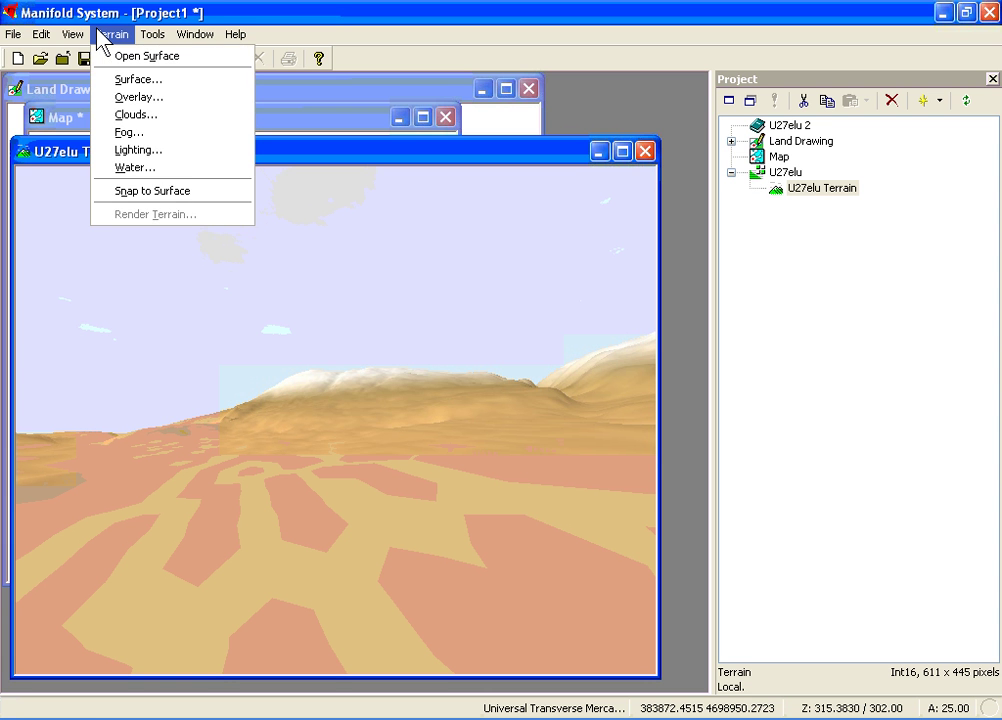
left_click(119, 81)
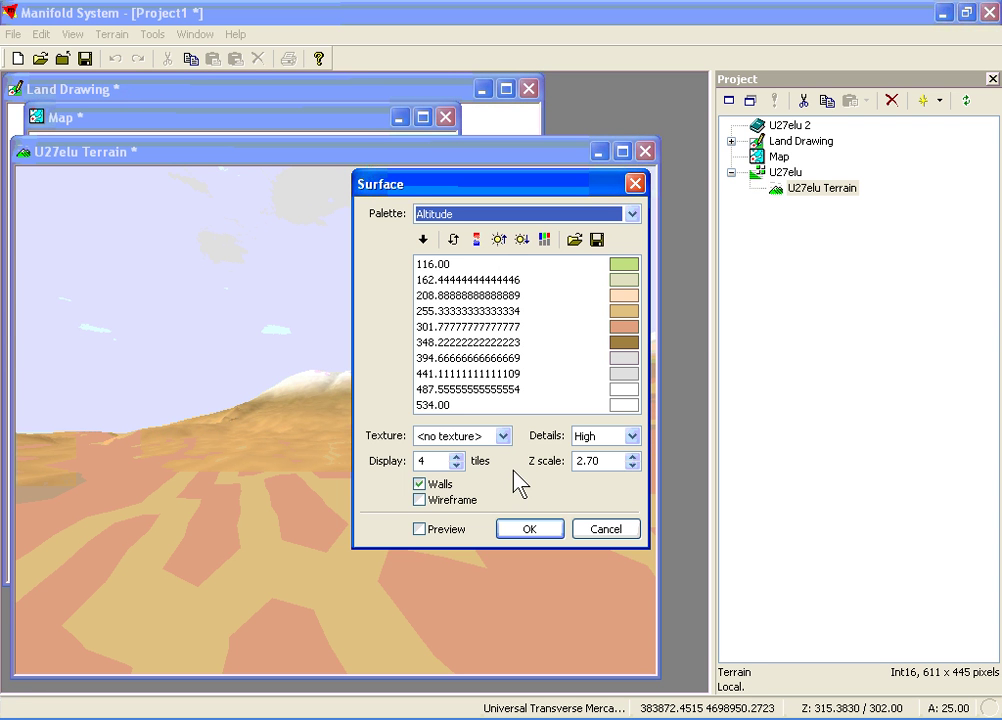
left_click(503, 436)
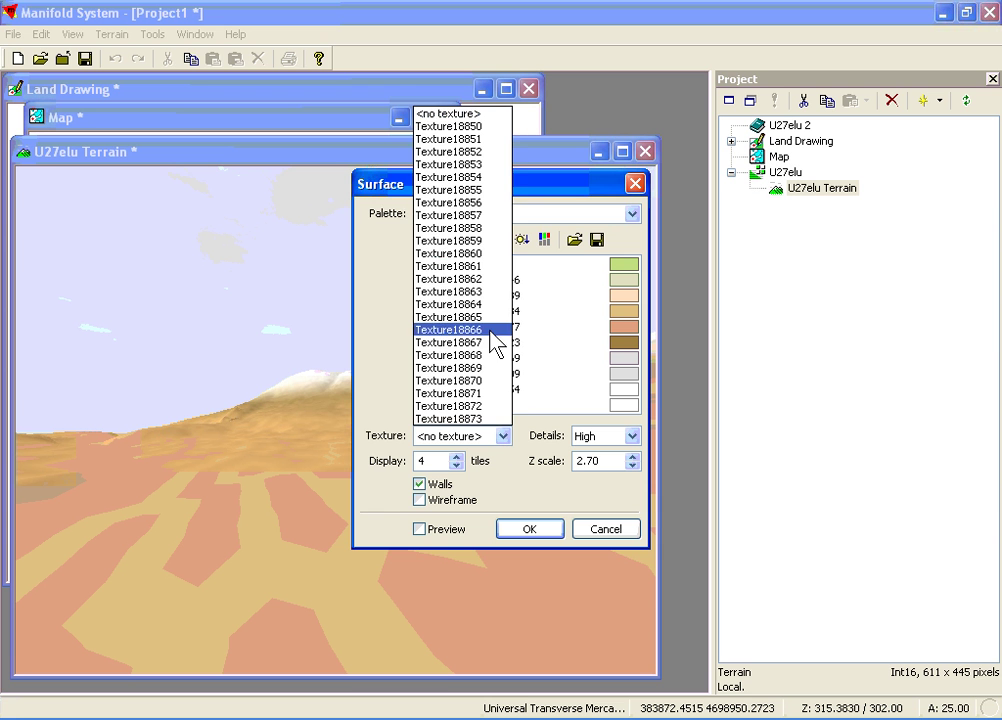
left_click(455, 190)
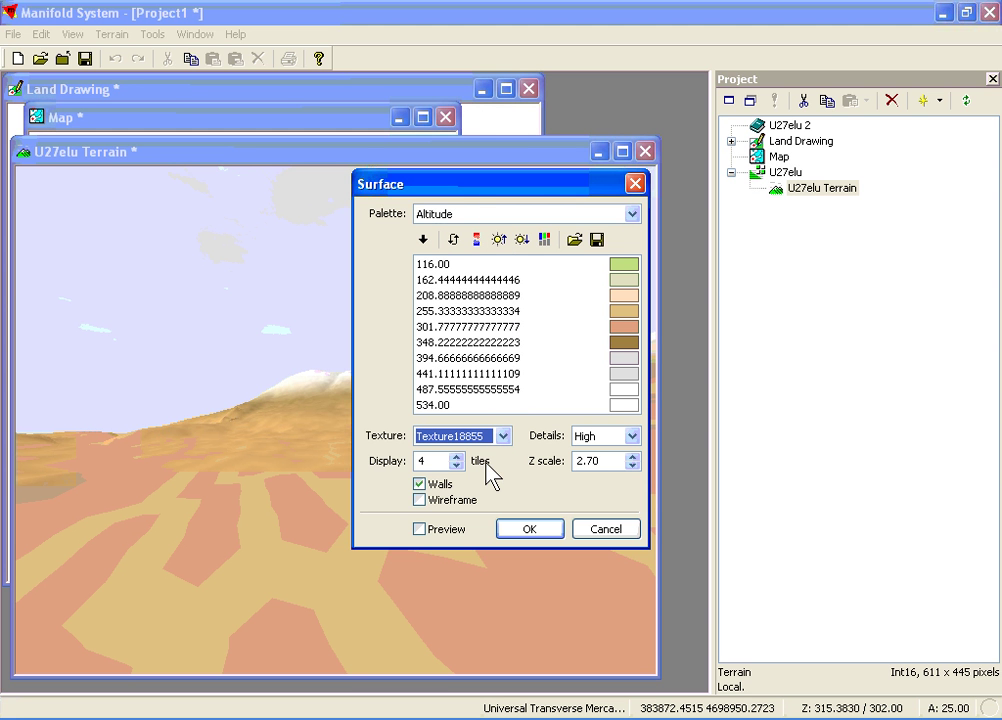
left_click(452, 529)
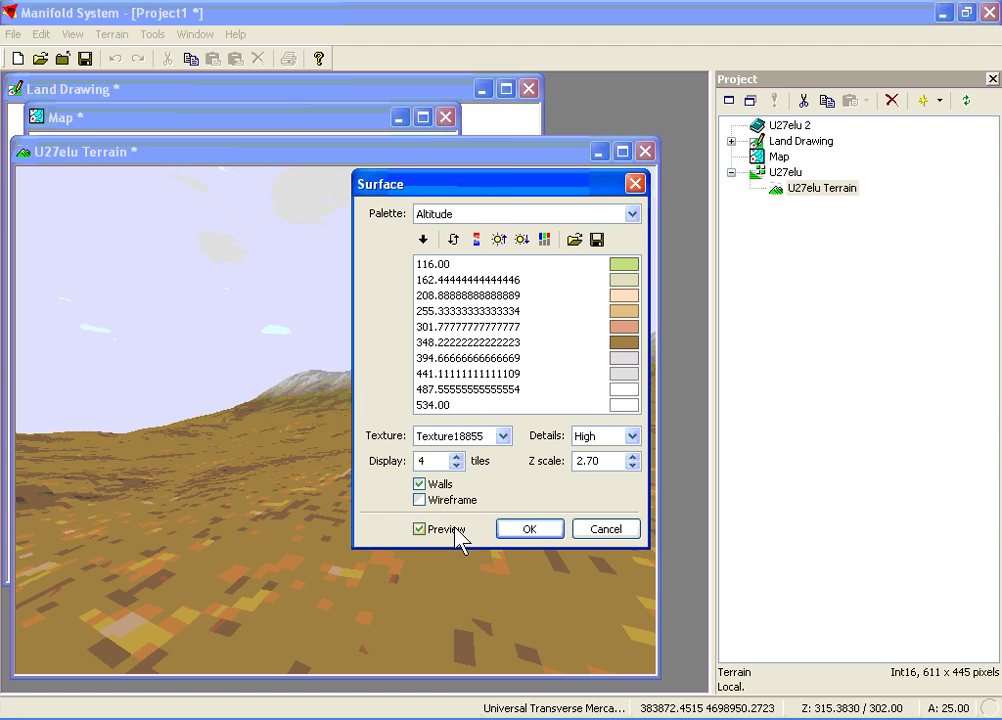
left_click(503, 436)
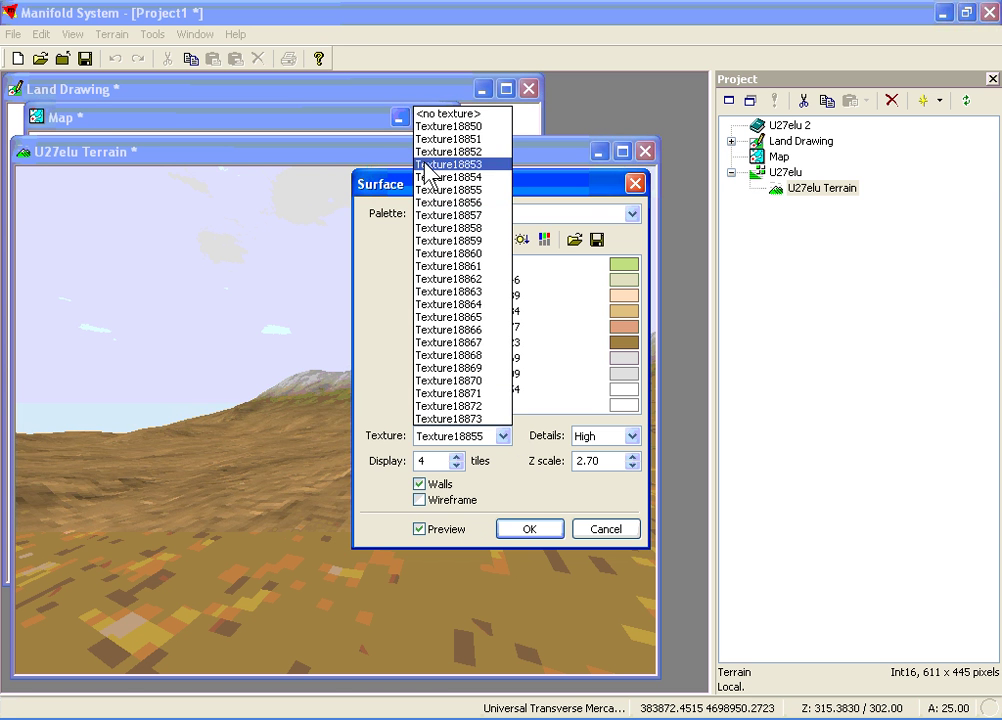
left_click(433, 127)
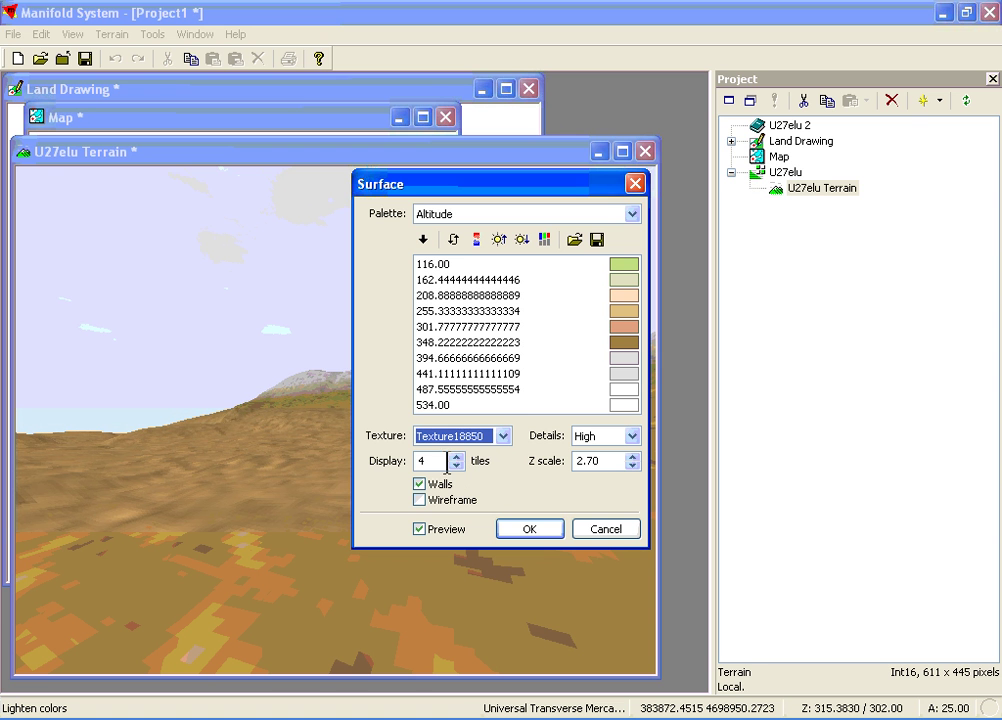
Raise display tiles to 18, set Texture to <no texture>, and apply
left_click(456, 460)
left_click(456, 457)
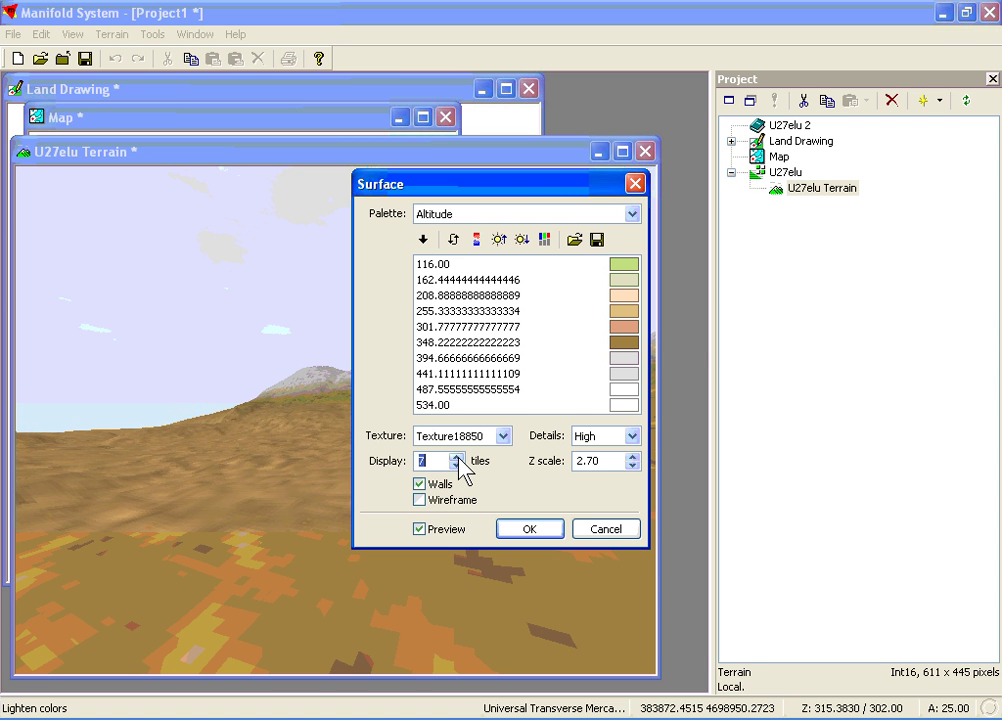
left_click(456, 457)
left_click(456, 457)
left_click(456, 457)
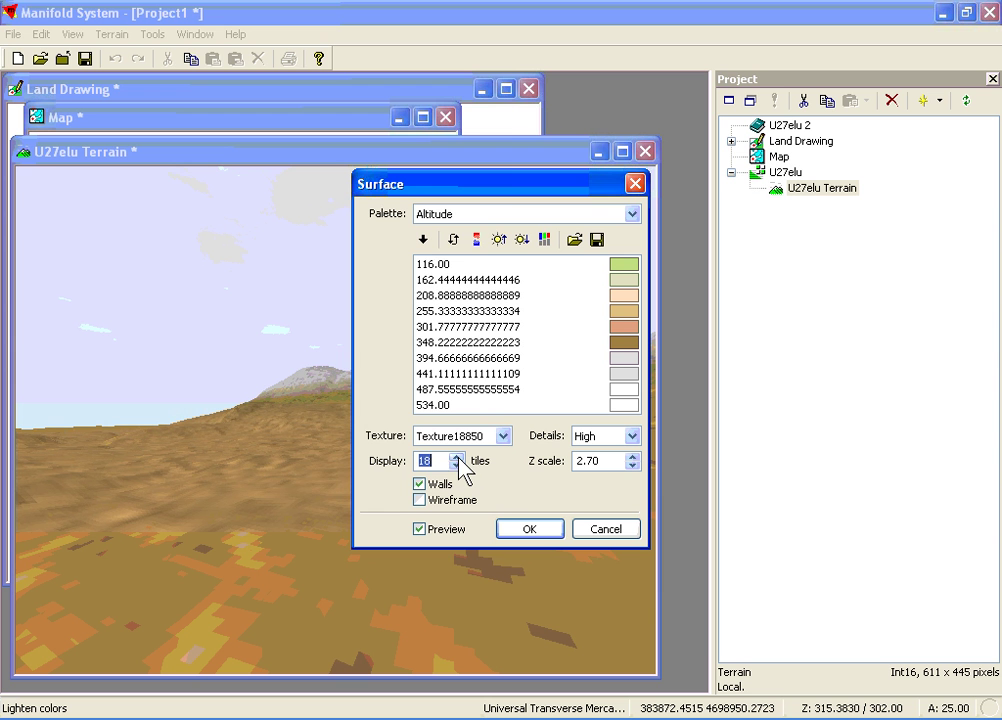
left_click(503, 436)
left_click(449, 108)
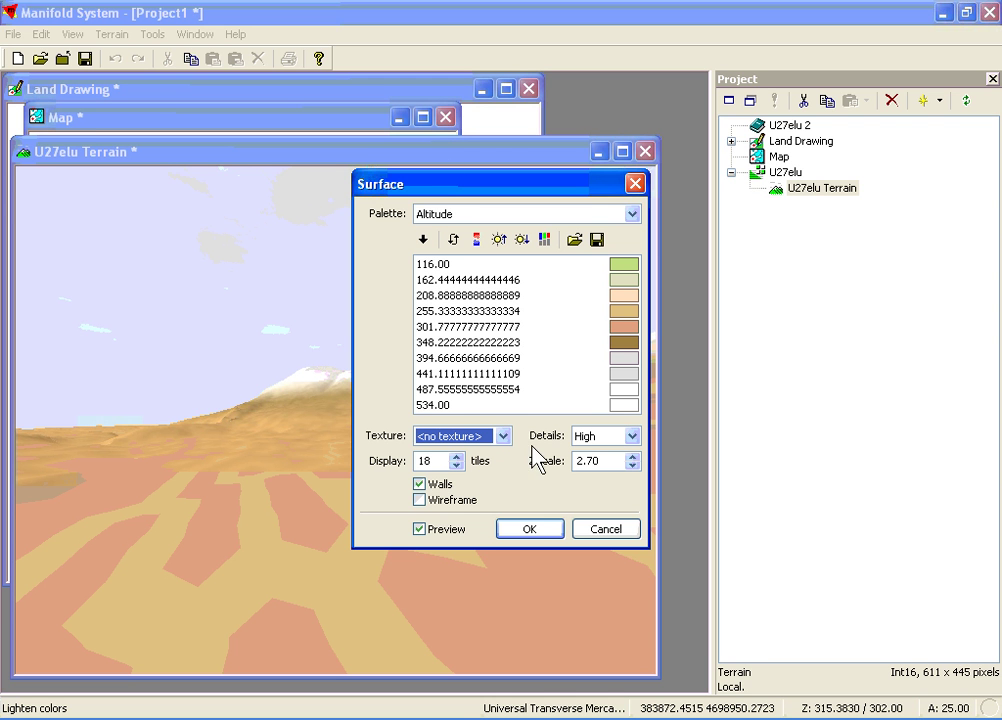
left_click(530, 529)
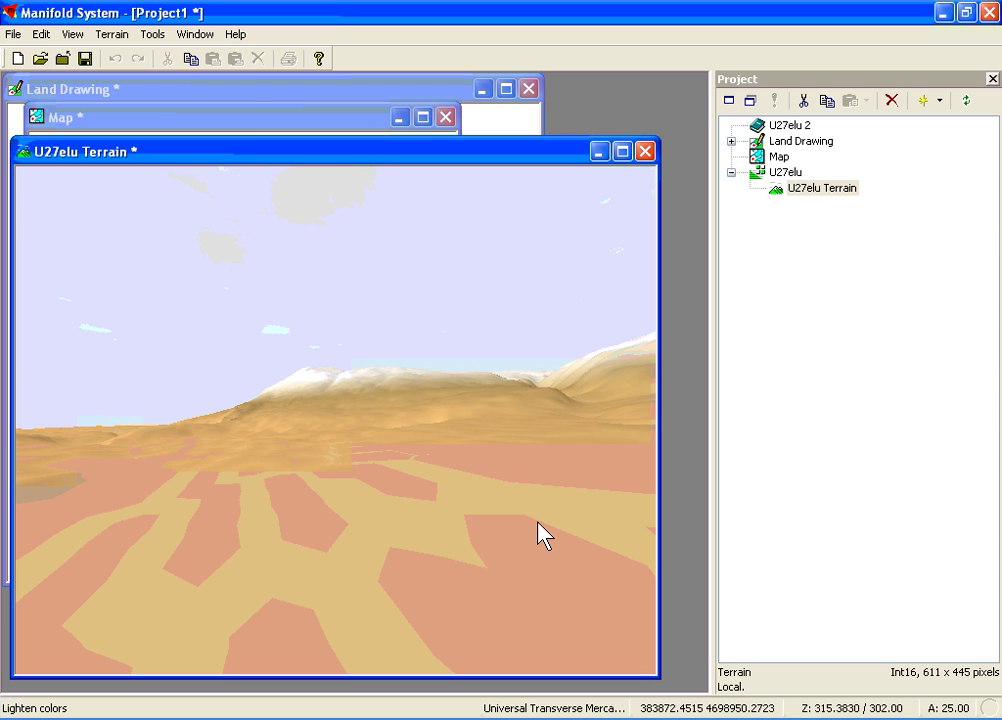
Overlay the Land Drawing on the terrain, embedded into the texture at 60% opacity
left_click(112, 34)
left_click(135, 97)
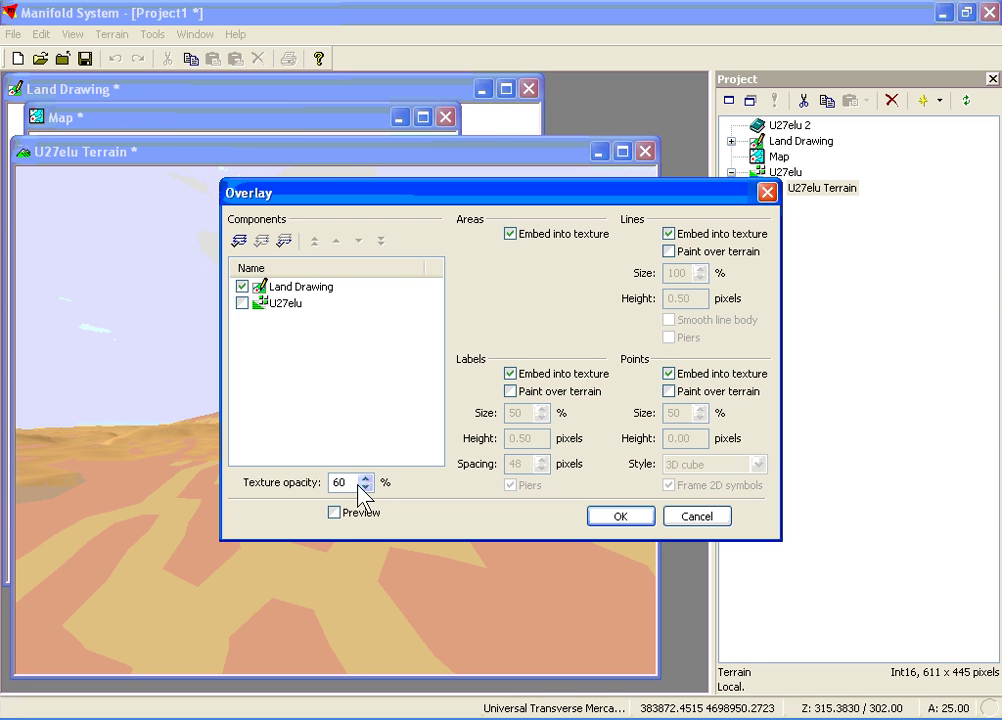
left_click(603, 517)
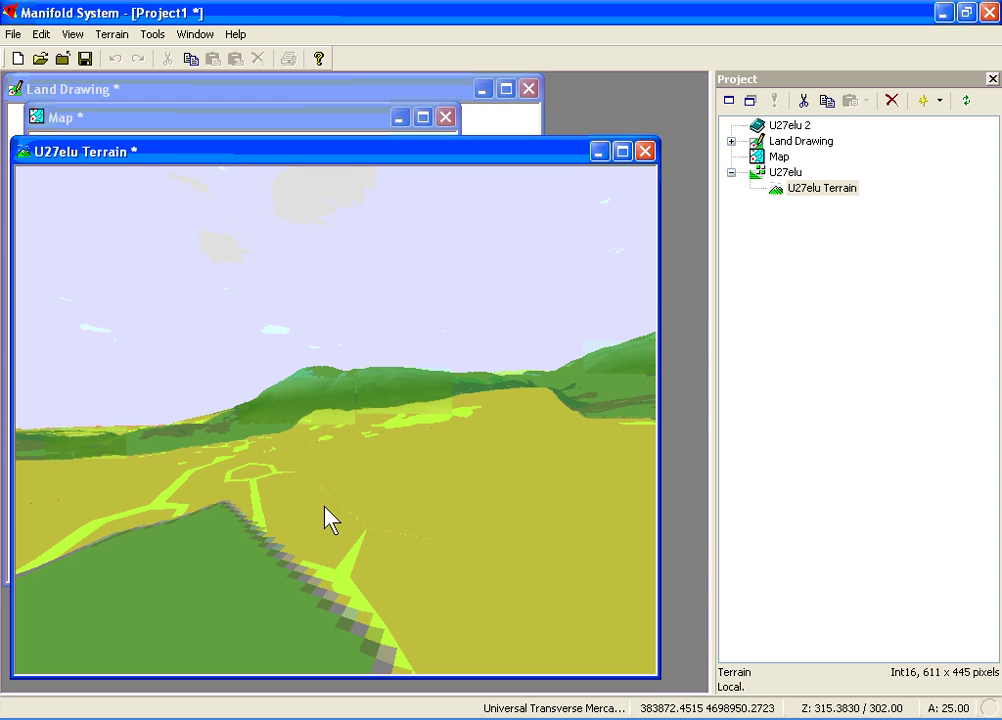
Fly forward and climb over the land-use-coloured terrain
key("Up")
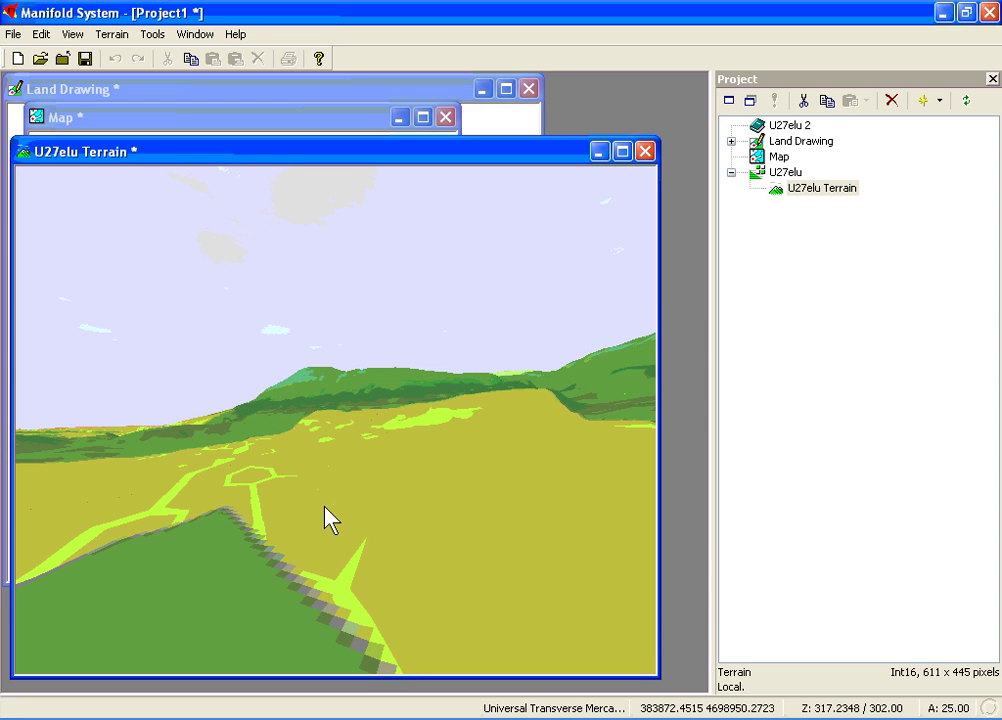
key("Up")
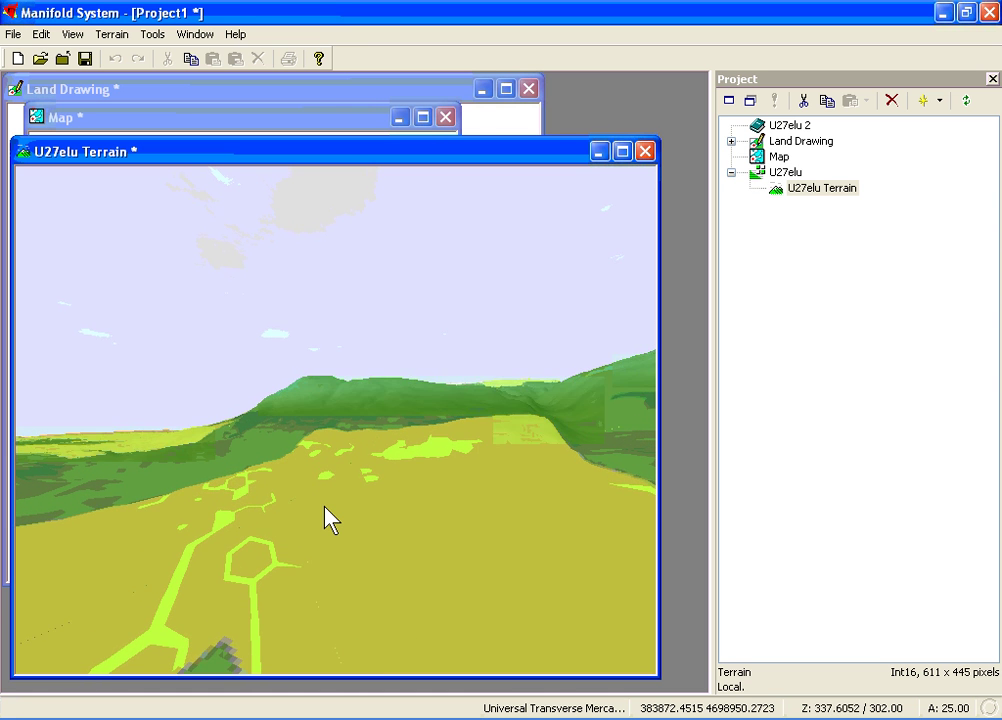
key("Up")
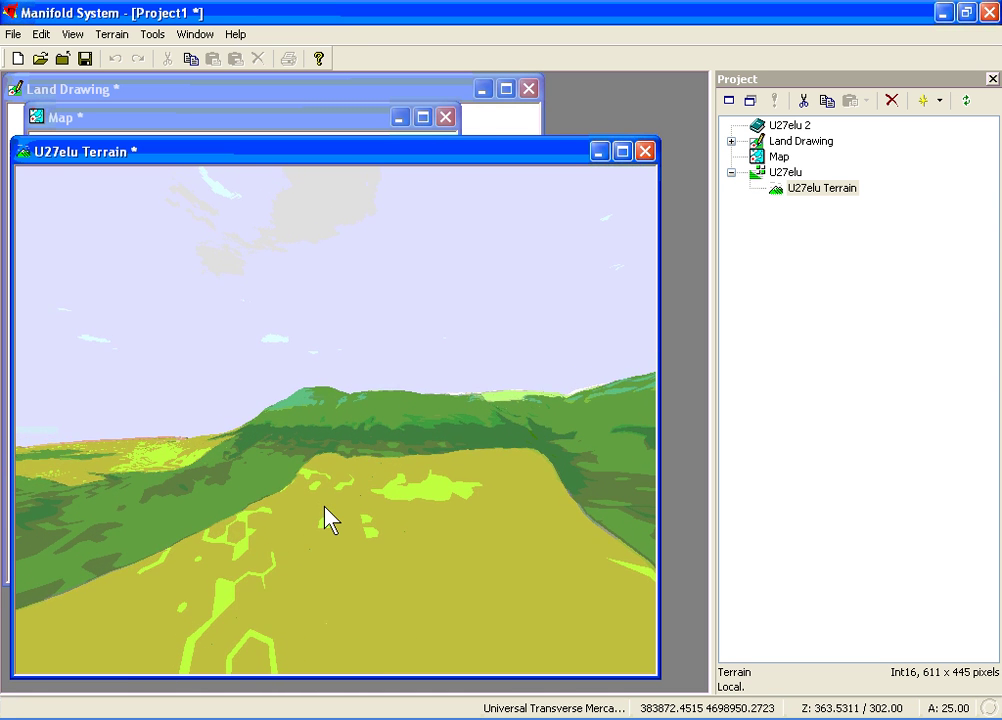
key("Up")
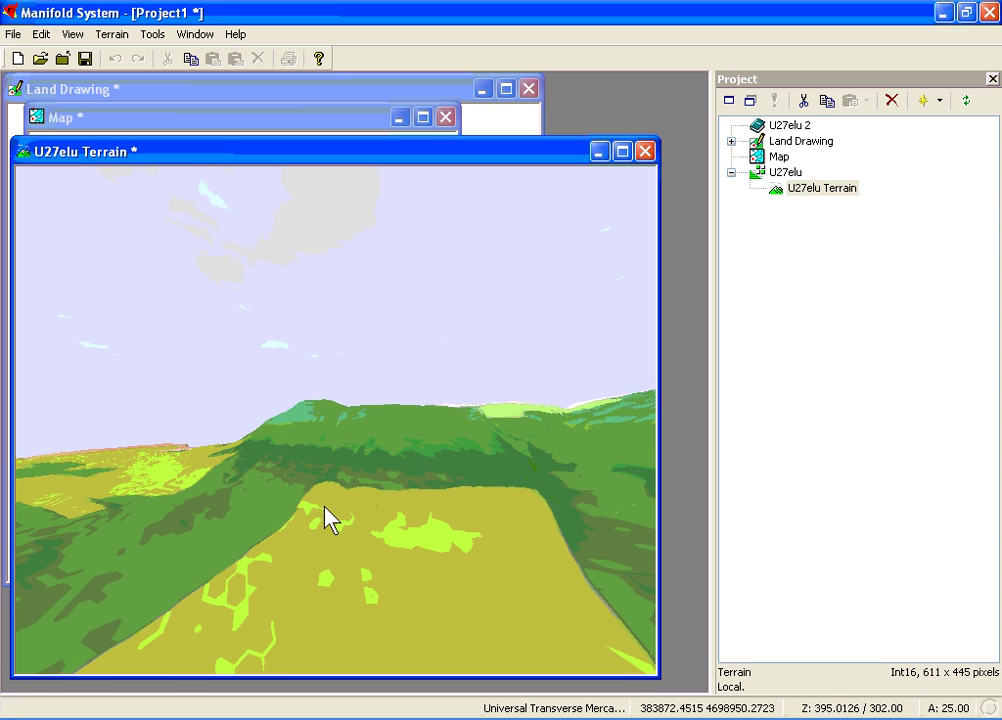
key("Up")
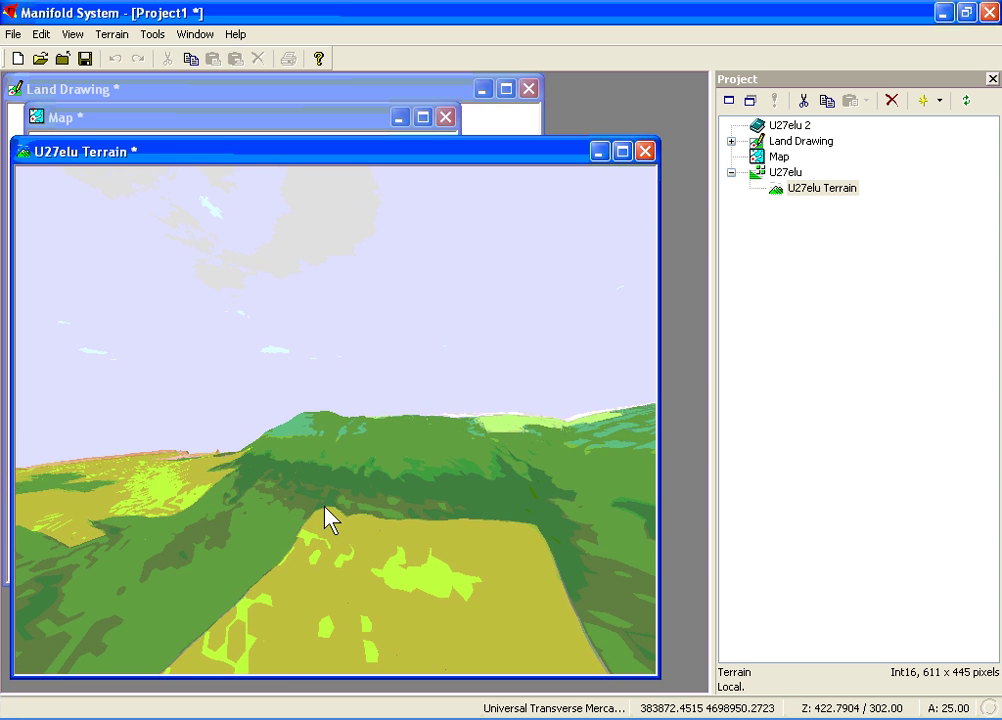
key("Up")
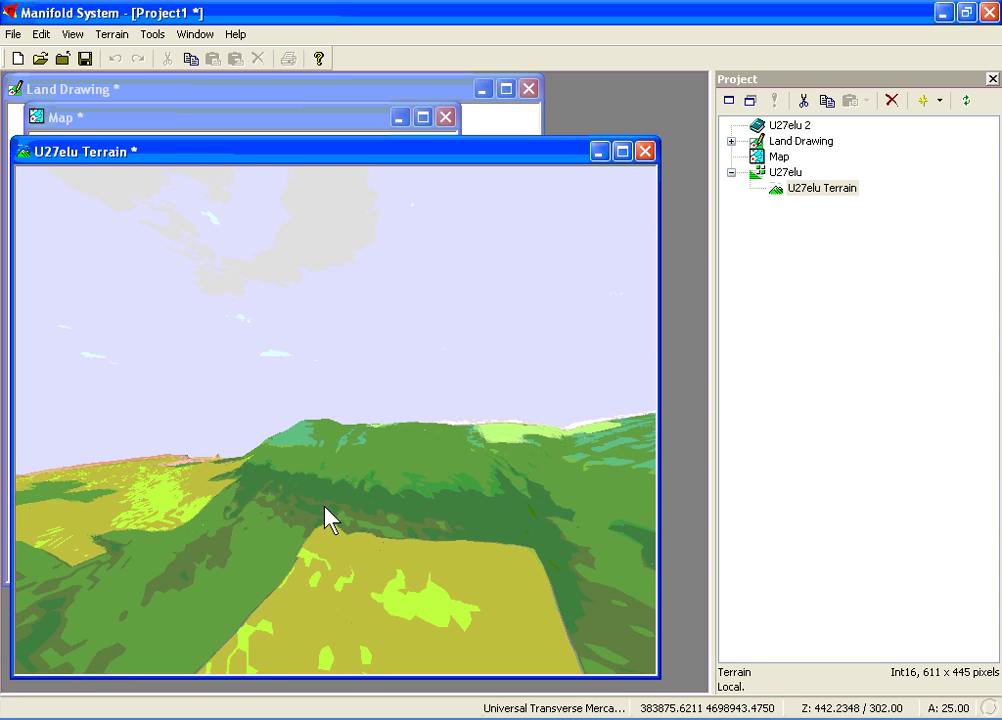
key("Up")
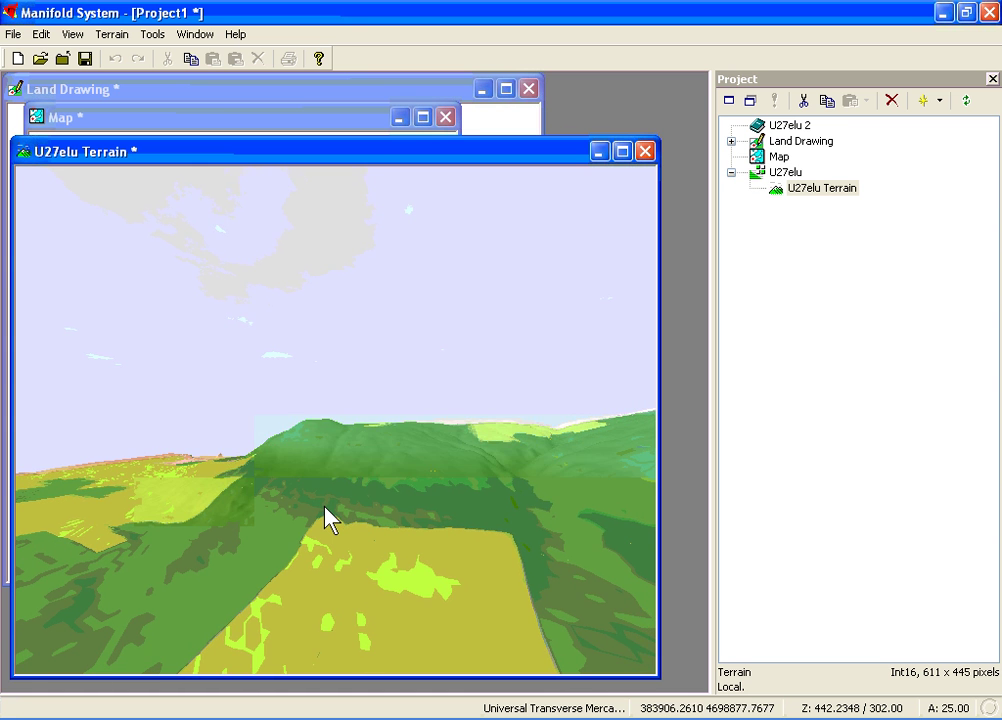
Keep flying forward while steadily turning the heading to the right
key("Up")
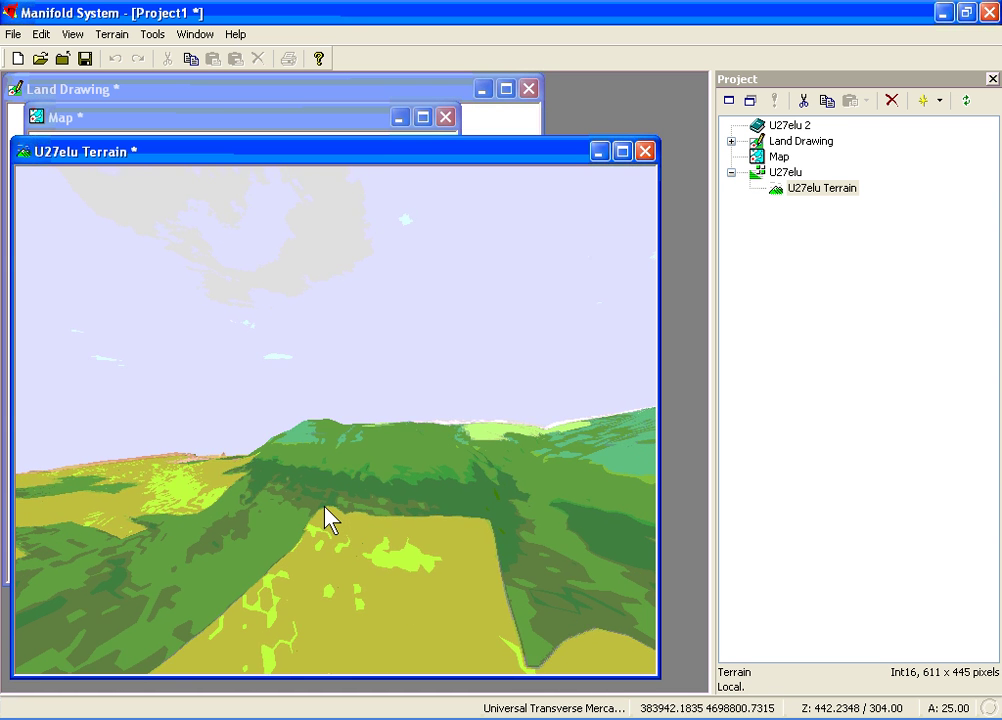
key("Right")
key("Up")
key("Right")
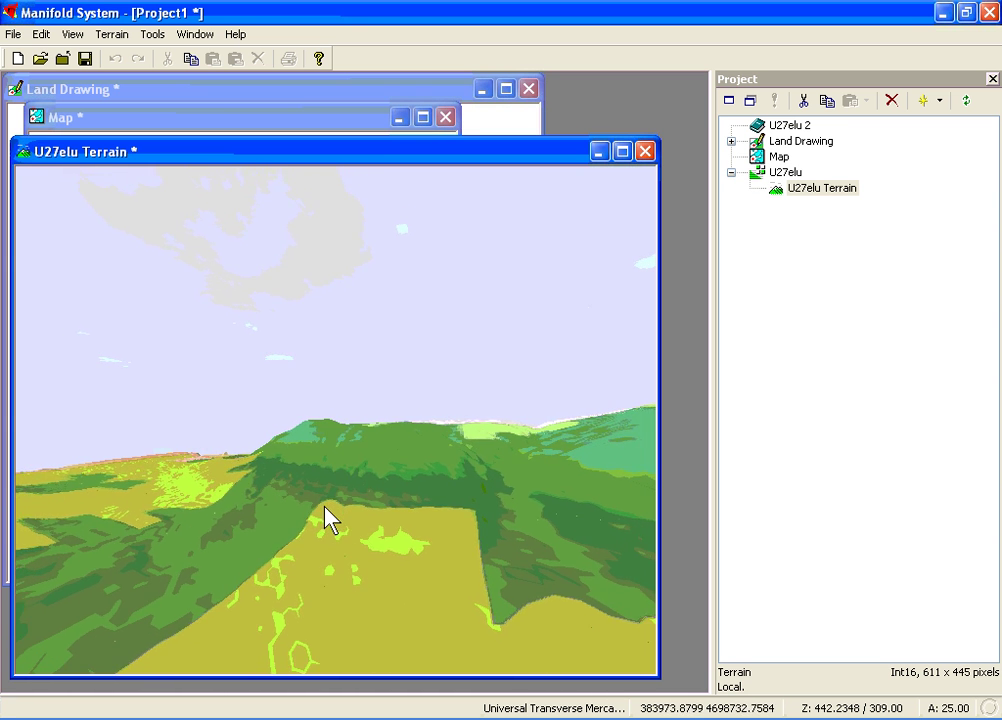
key("Up")
key("Right")
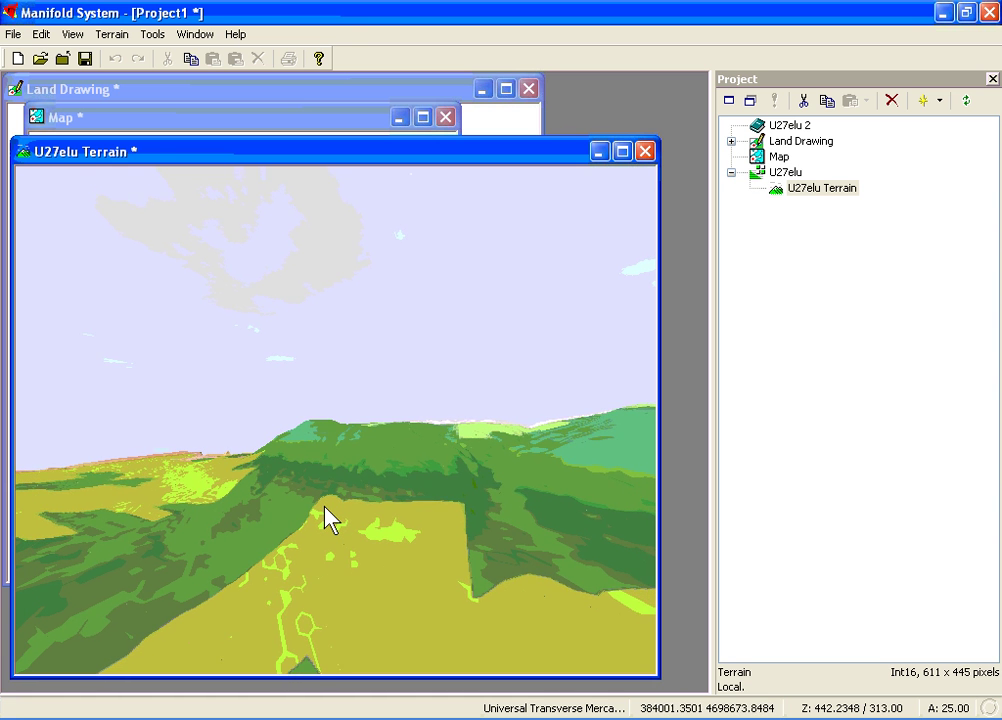
key("Up")
key("Right")
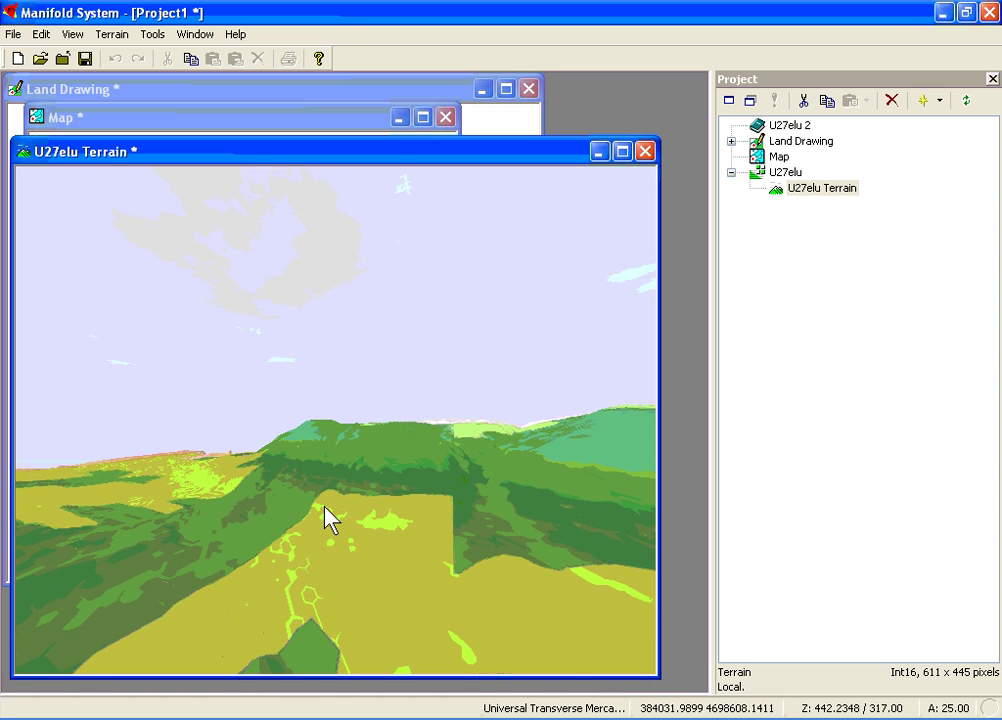
key("Up")
key("Right")
key("Up")
key("Right")
key("Up")
key("Right")
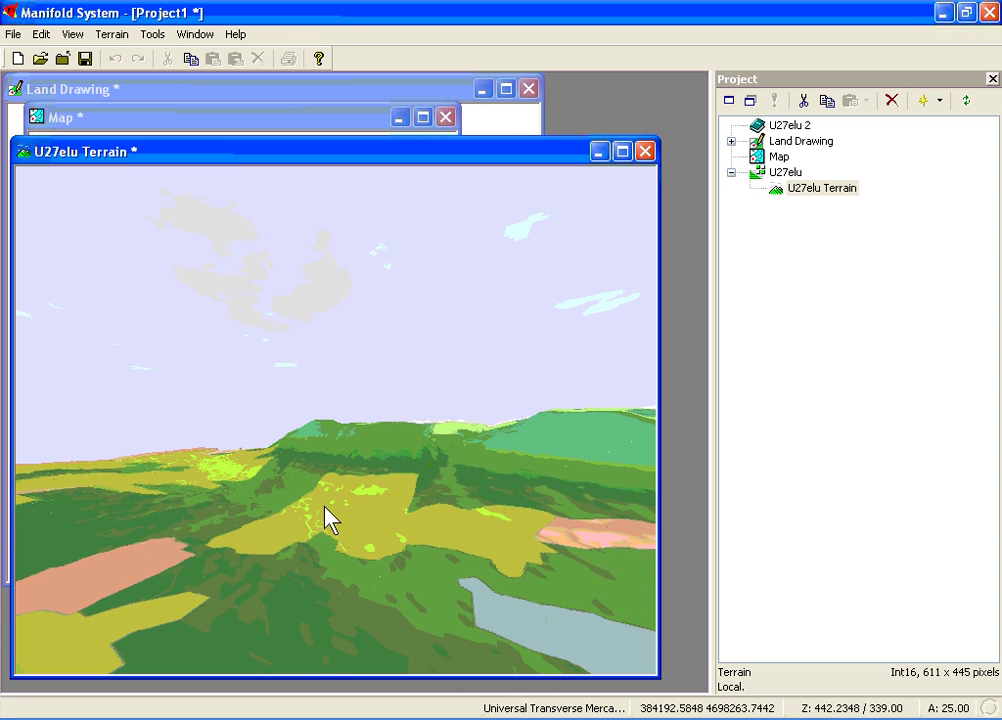
key("Up")
key("Right")
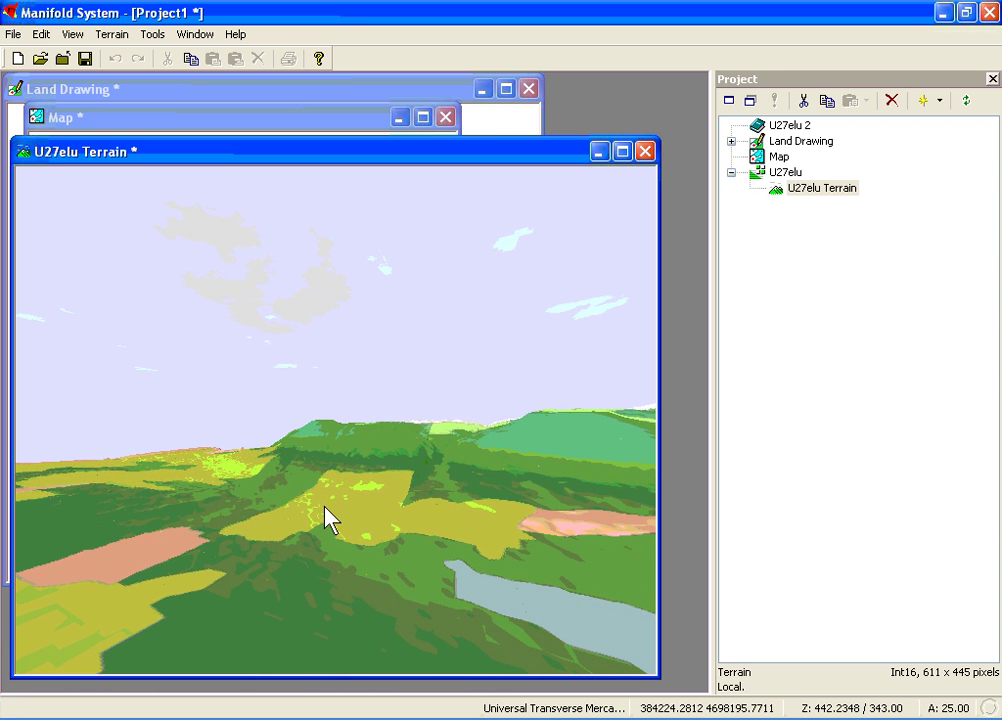
Tilt the view, fly on toward the hills, and turn left over the pink area
key("Up")
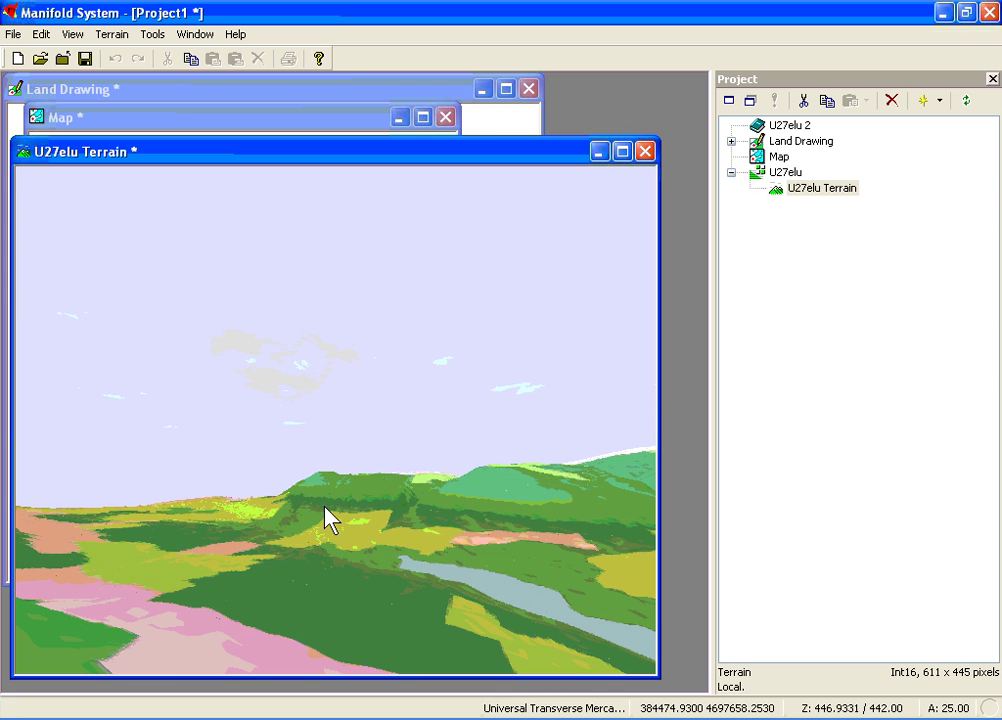
key("Page_Up")
key("Page_Up")
key("Page_Up")
key("Page_Up")
key("Page_Up")
key("Page_Up")
key("Page_Up")
key("Page_Up")
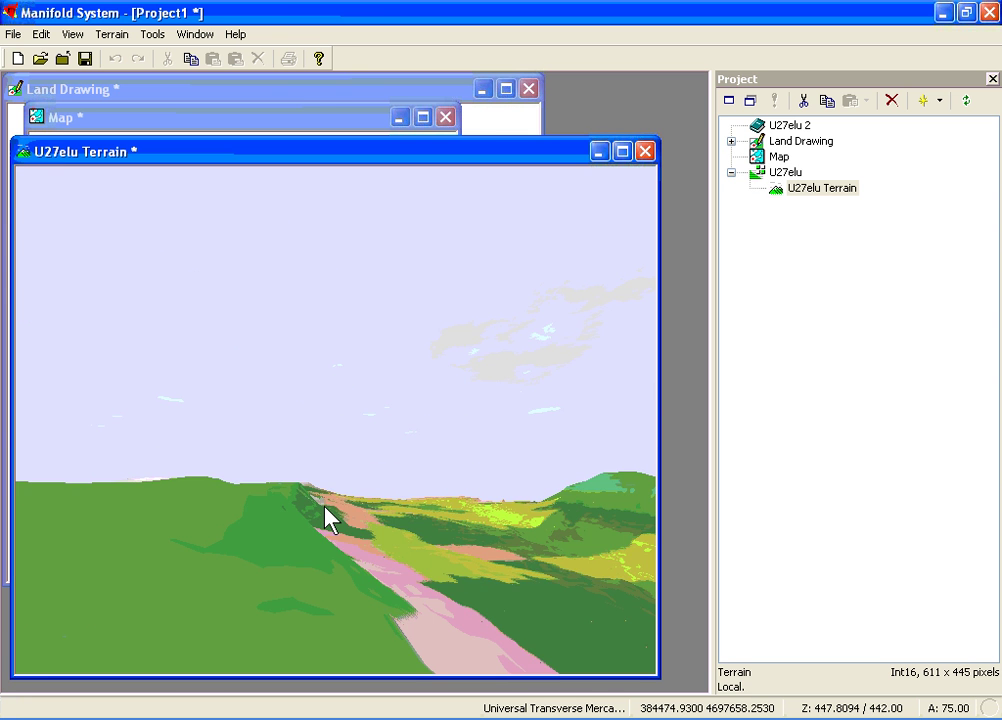
key("Page_Down")
key("Page_Down")
key("Page_Down")
key("Page_Down")
key("Page_Down")
key("Page_Down")
key("Page_Down")
key("Page_Down")
key("Page_Down")
key("Page_Down")
key("Page_Down")
key("Page_Down")
key("Page_Down")
key("Page_Down")
key("Page_Down")
key("Page_Down")
key("Page_Down")
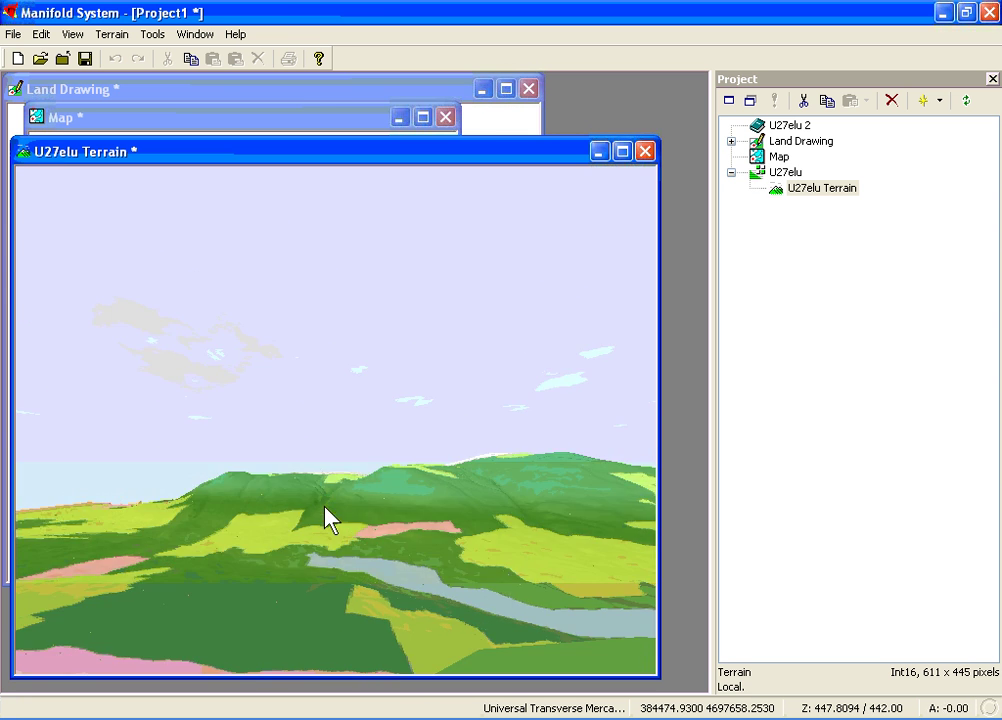
key("Page_Up")
key("Page_Up")
key("Page_Up")
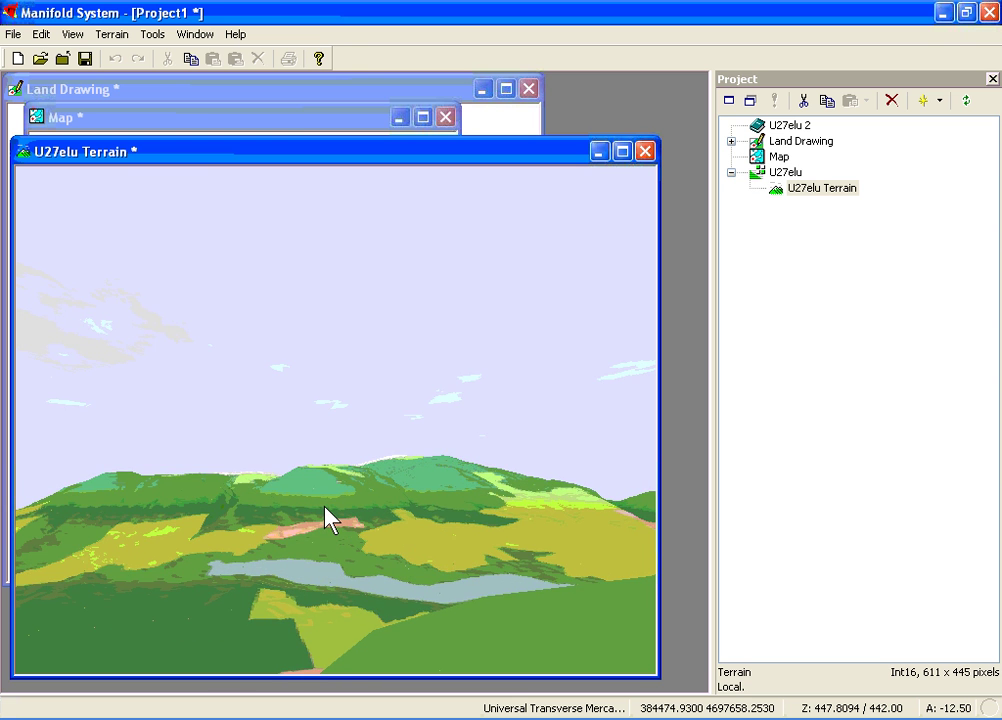
key("Up")
key("Up")
key("Up")
key("Up")
key("Up")
key("Up")
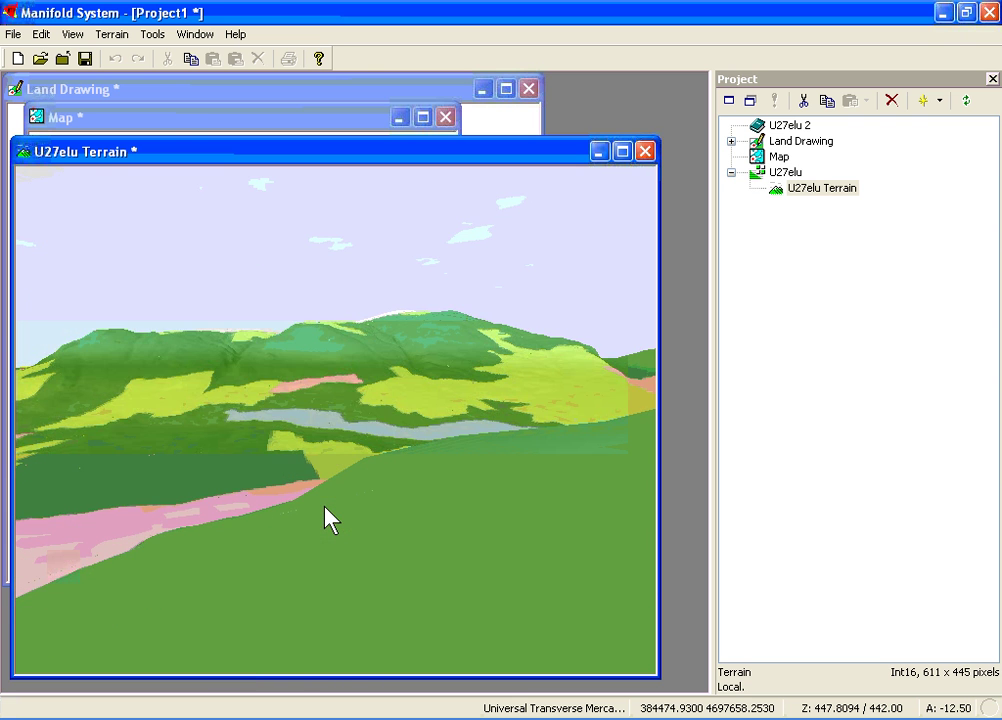
key("Up")
key("Up")
key("Up")
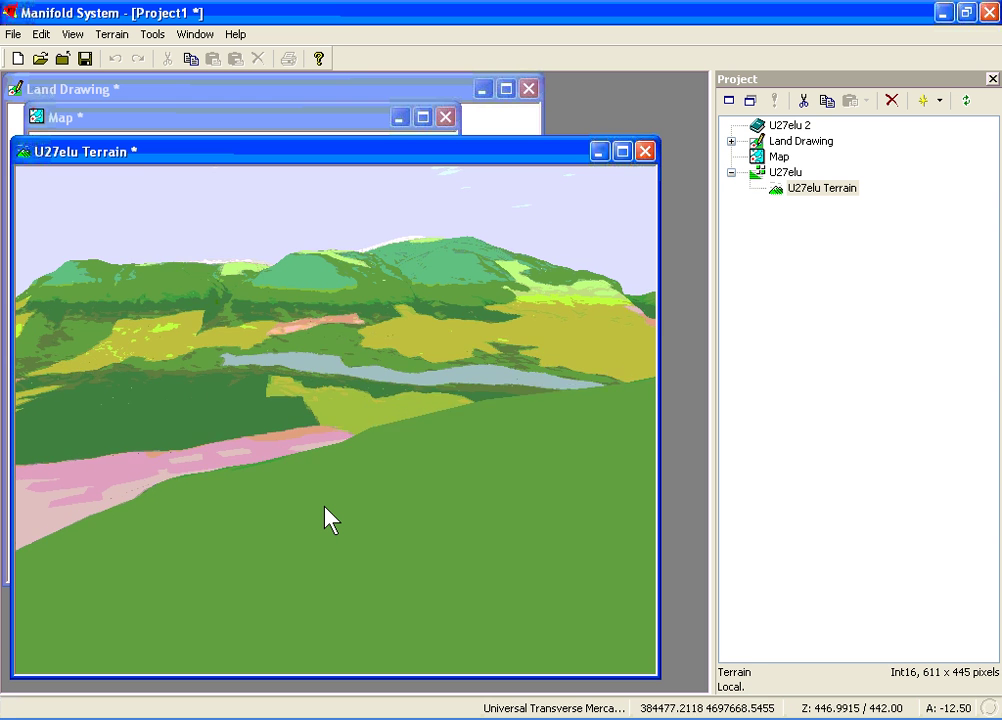
key("Up")
key("Up")
key("Up")
key("Up")
key("Up")
key("Up")
key("Up")
key("Up")
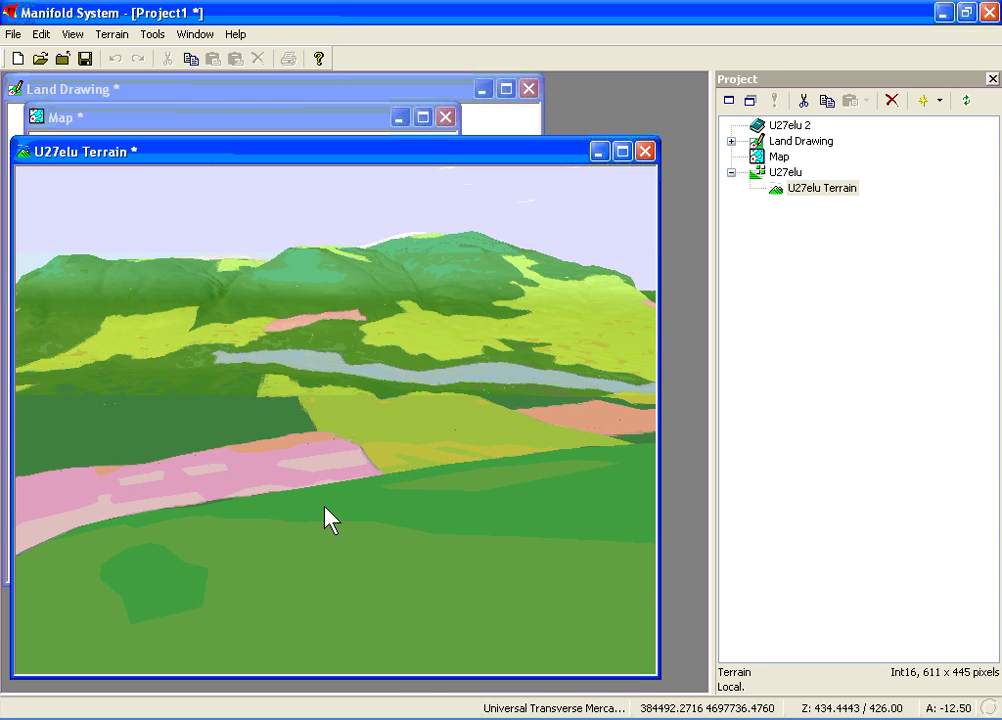
key("Up")
key("Up")
key("Up")
key("Up")
key("Up")
key("Up")
key("Up")
key("Up")
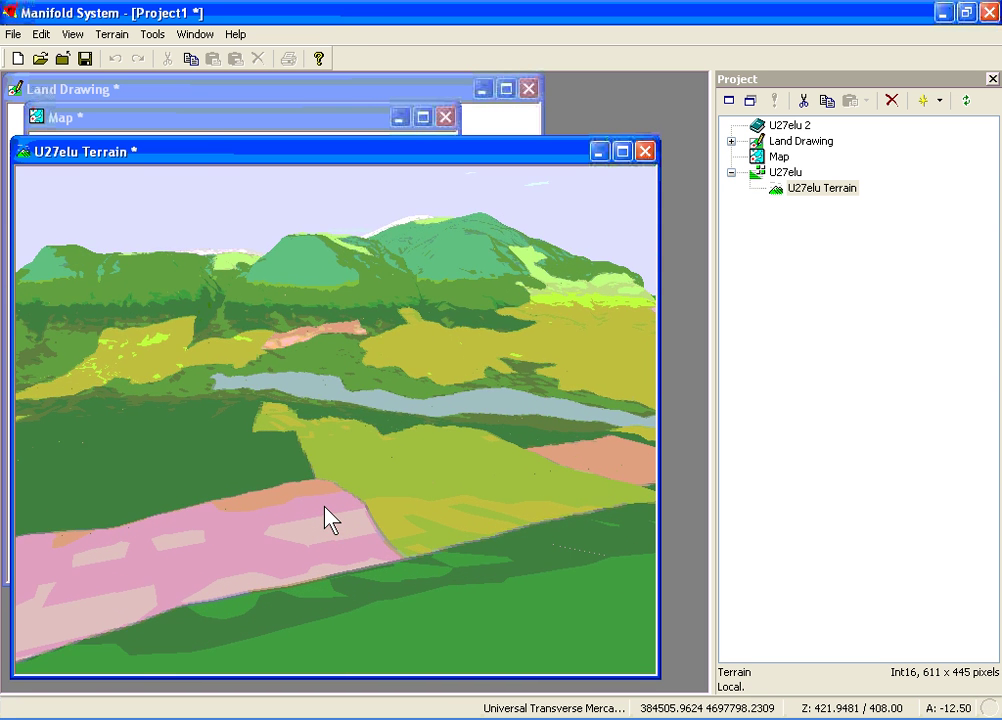
key("Left")
key("Left")
key("Left")
key("Left")
key("Left")
key("Left")
key("Left")
key("Left")
key("Left")
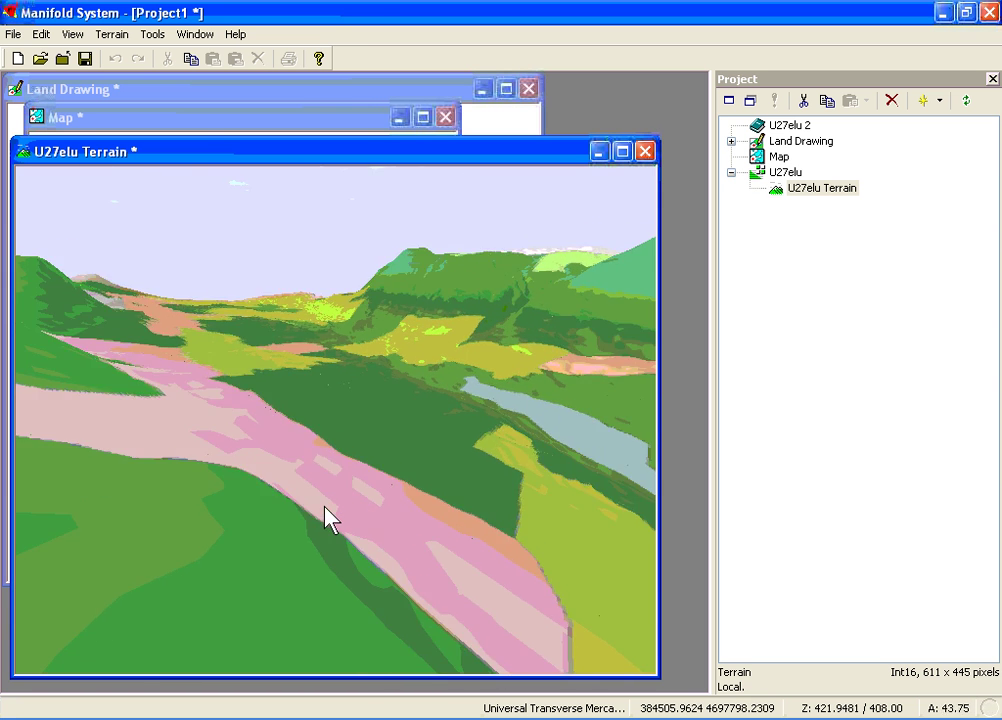